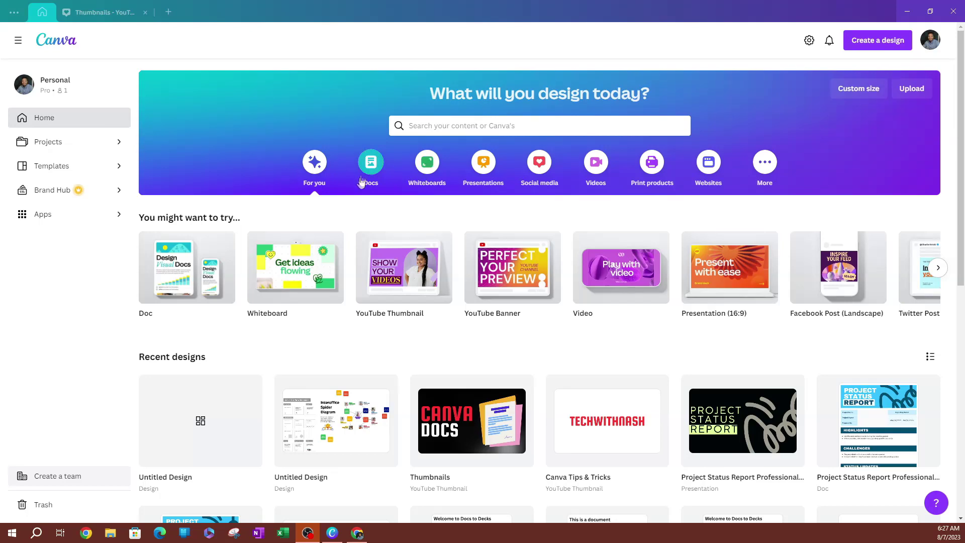
# Show the Whiteboards options on the home page, browse the thumbnails, and view all whiteboard templates
pyautogui.click(417, 168)
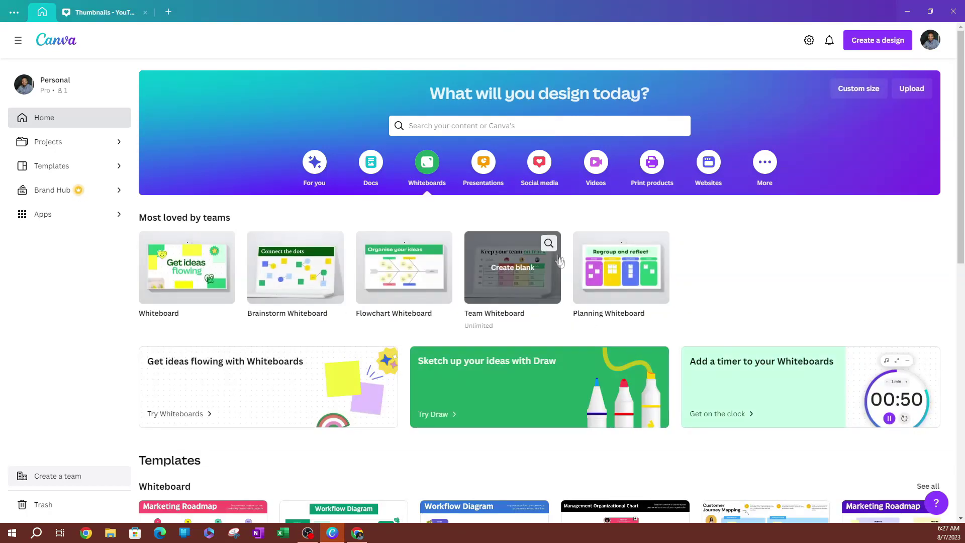
pyautogui.scroll(-2, 583, 285)
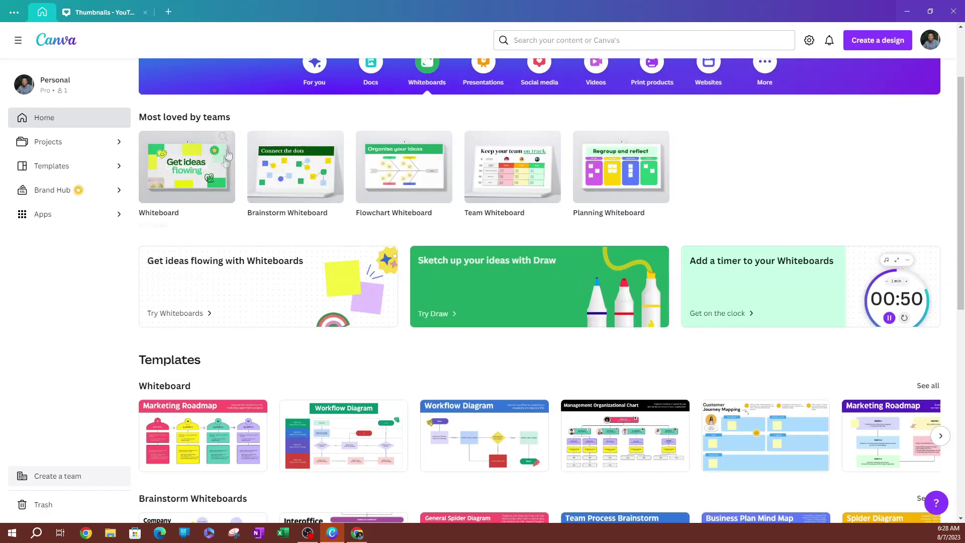
pyautogui.moveTo(303, 165)
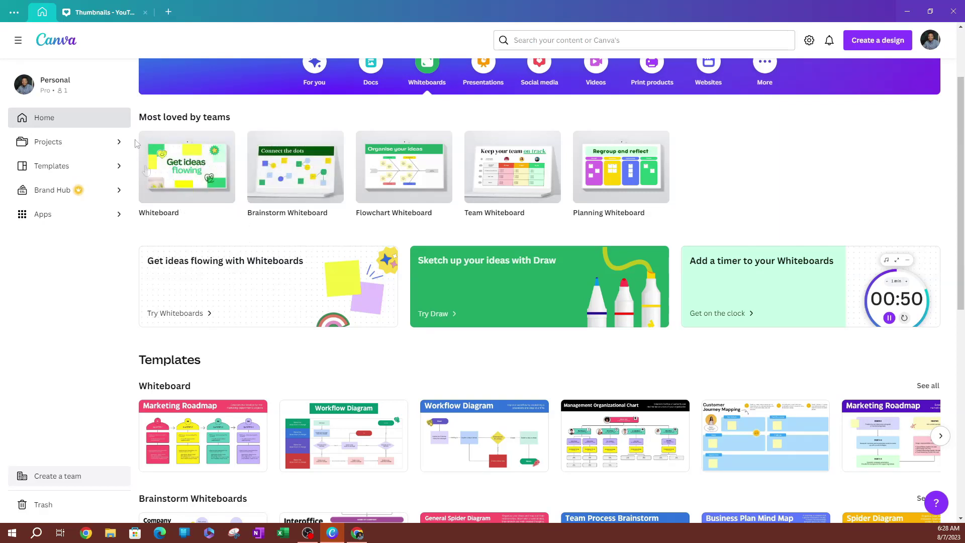
pyautogui.moveTo(176, 201)
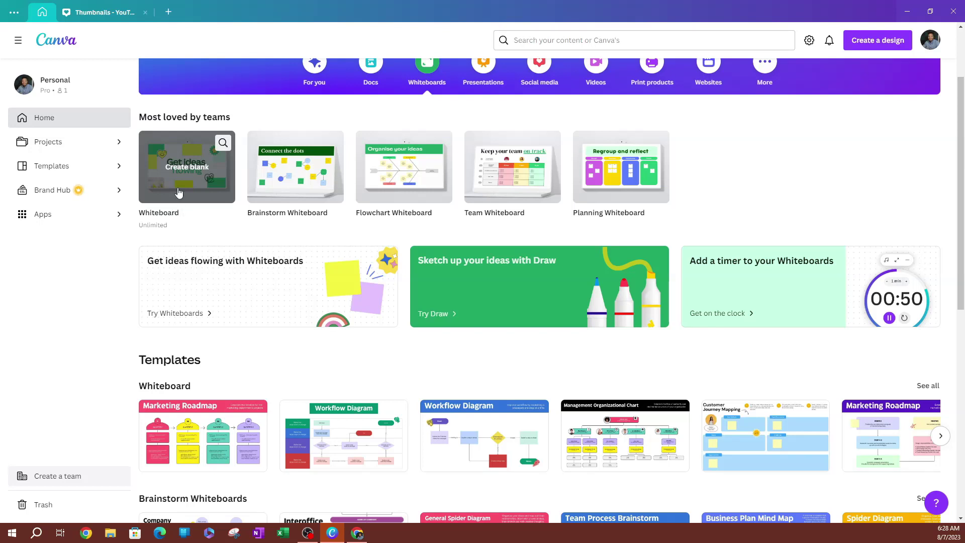
pyautogui.moveTo(275, 193)
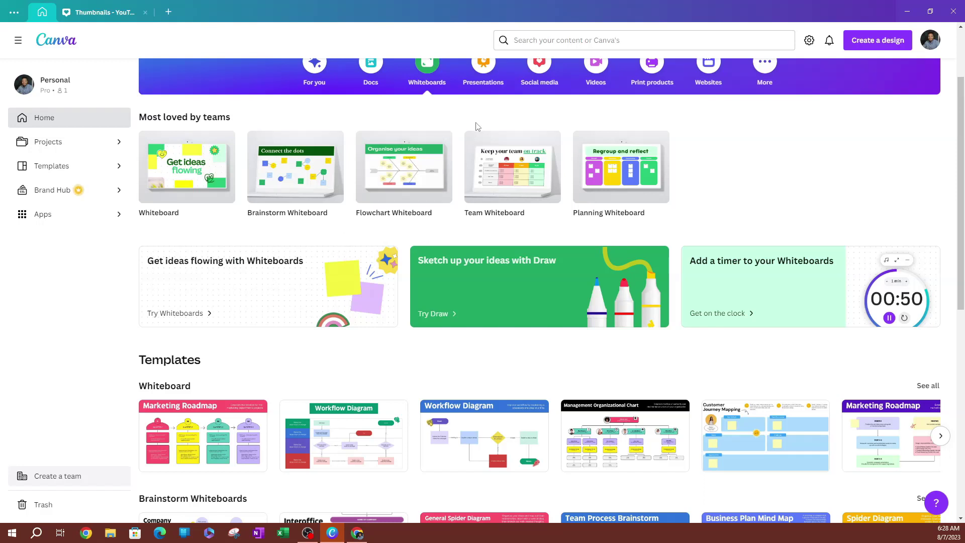
pyautogui.moveTo(319, 179)
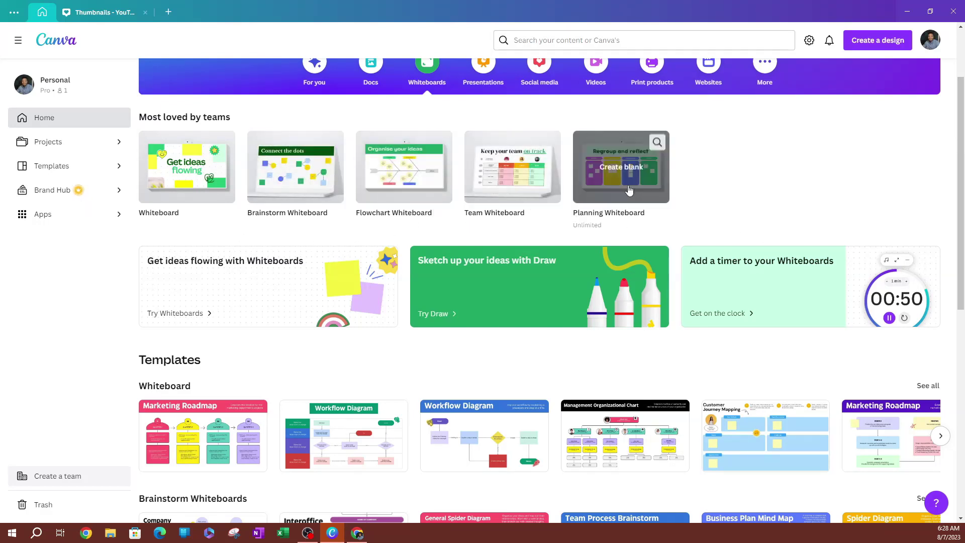
pyautogui.scroll(-6, 438, 235)
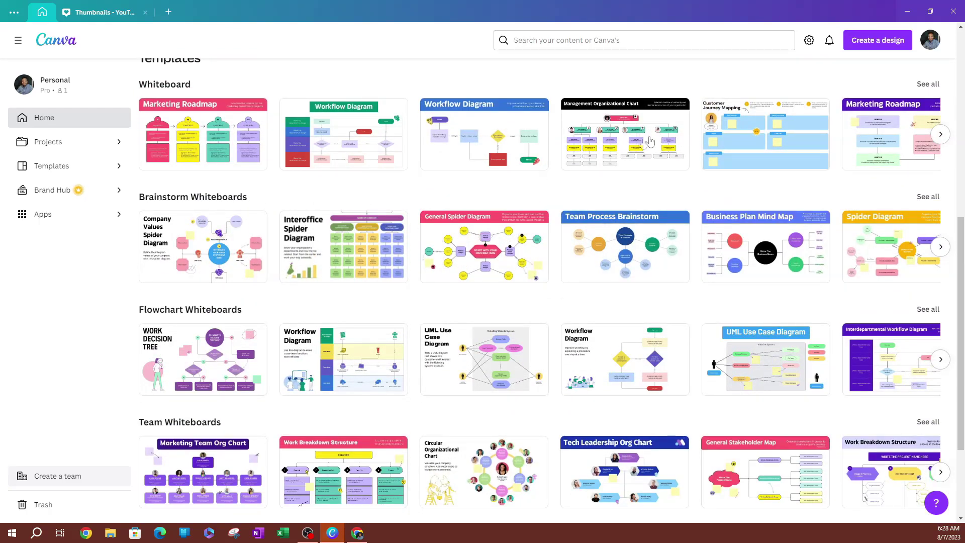
pyautogui.click(927, 84)
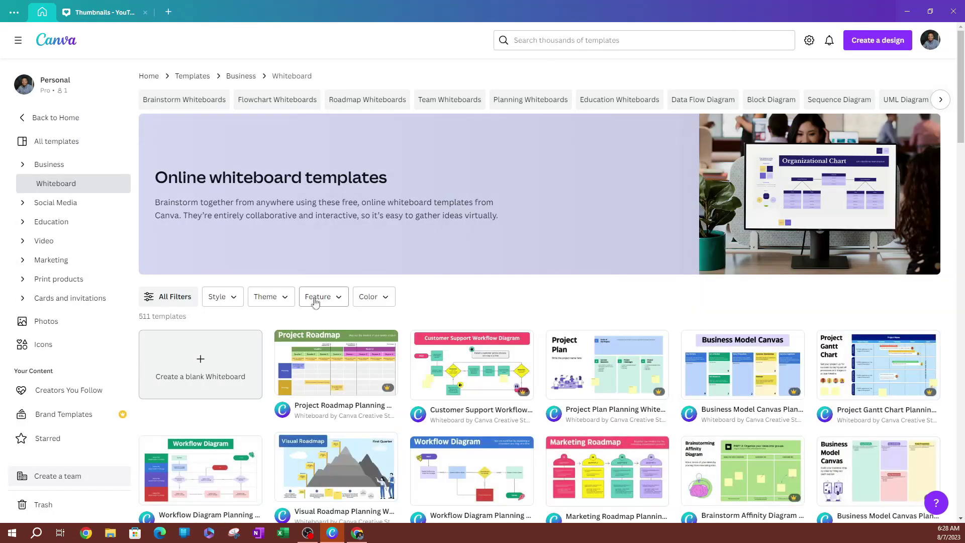
# Browse the Social Media templates, then switch to the Business templates
pyautogui.scroll(-3, 316, 300)
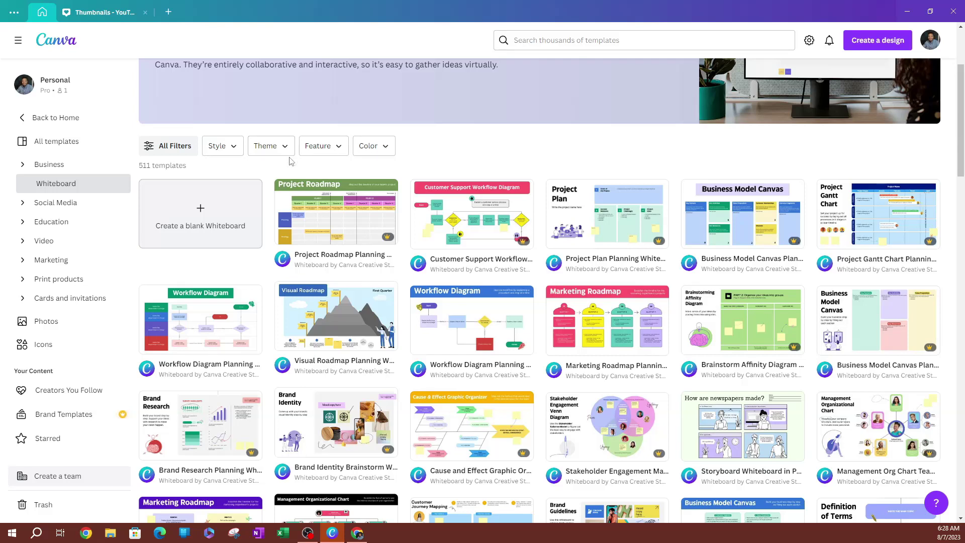
pyautogui.click(39, 201)
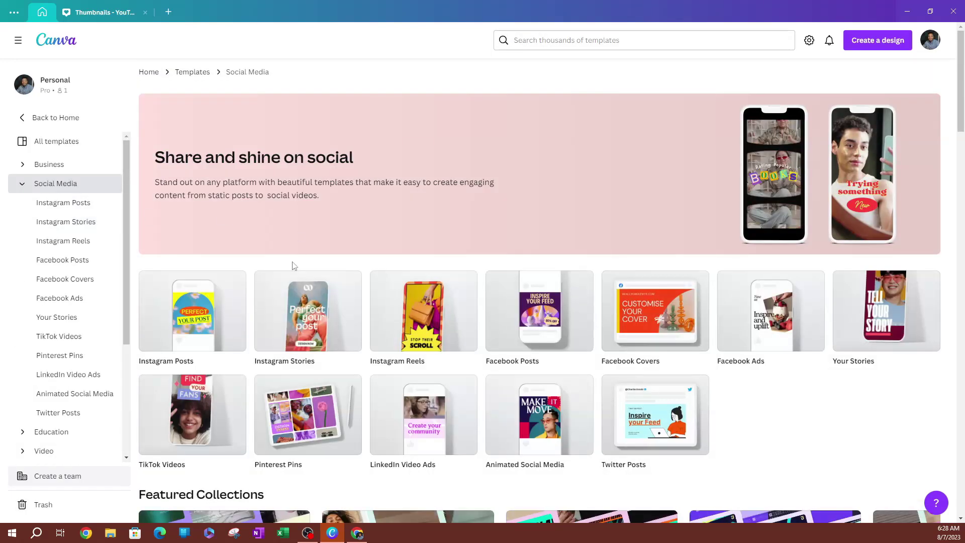
pyautogui.scroll(-3, 294, 291)
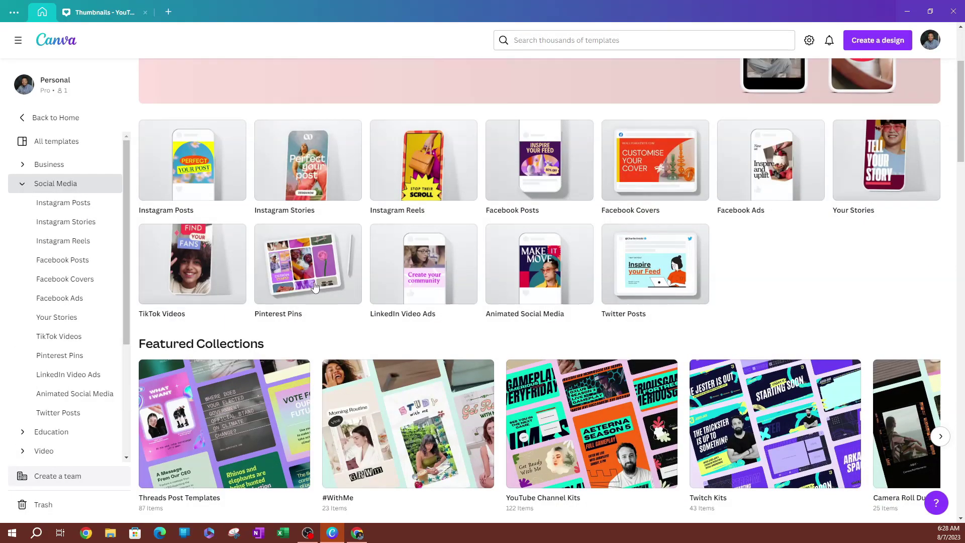
pyautogui.scroll(-2, 322, 286)
pyautogui.scroll(5, 241, 299)
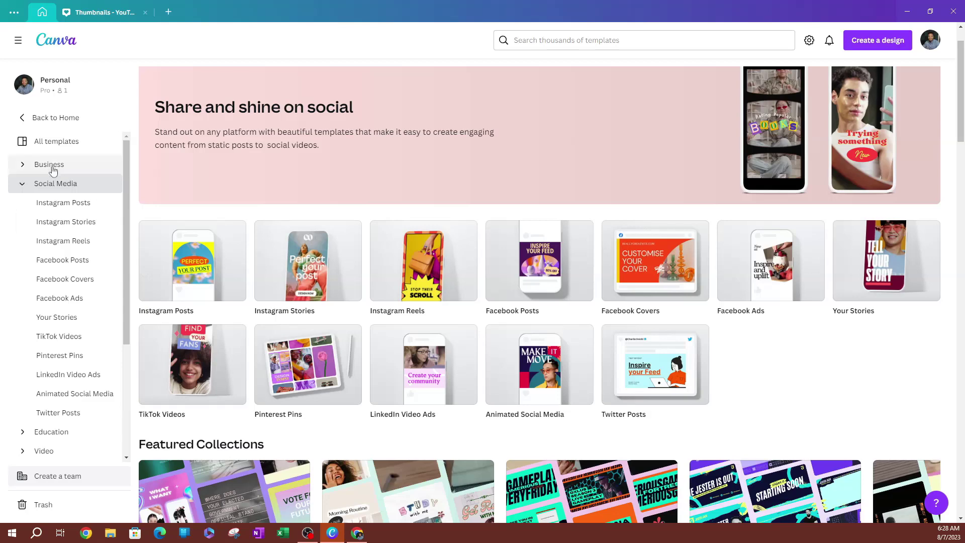
pyautogui.click(54, 169)
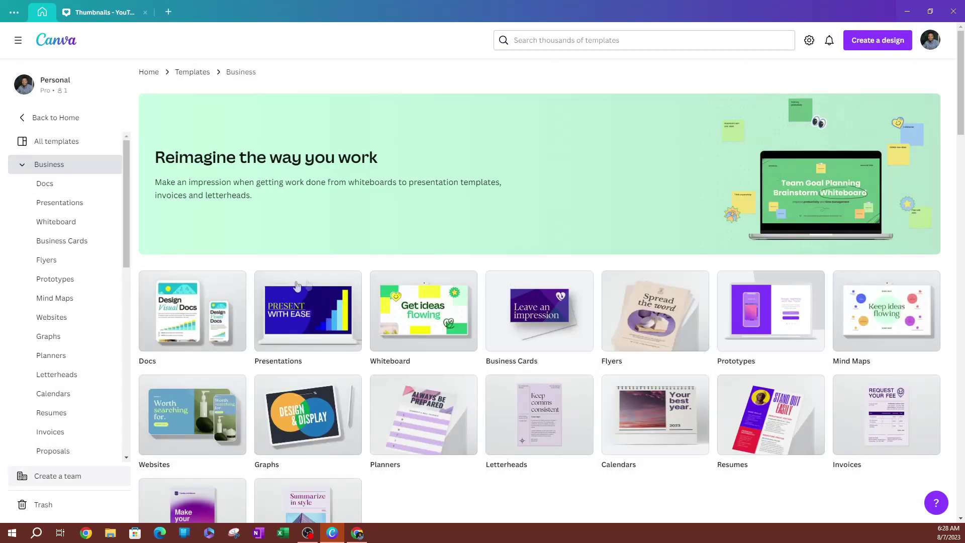
# Return to the home page and create a blank Flowchart Whiteboard
pyautogui.click(61, 117)
pyautogui.scroll(-3, 402, 253)
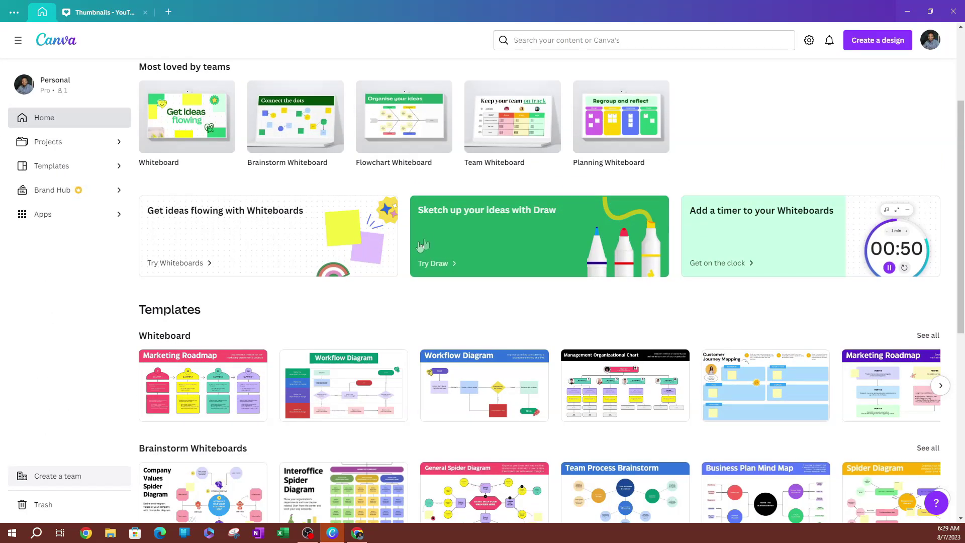
pyautogui.moveTo(304, 78)
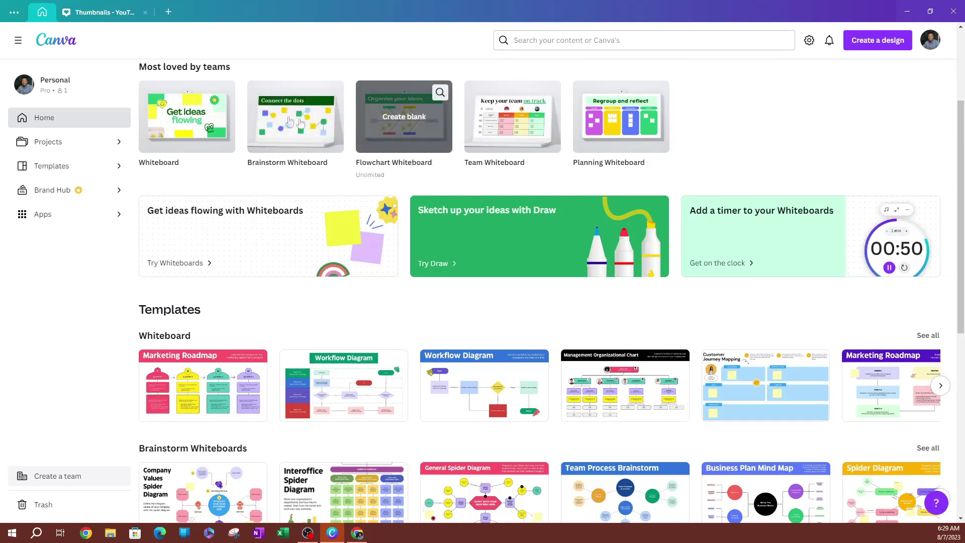
pyautogui.click(391, 130)
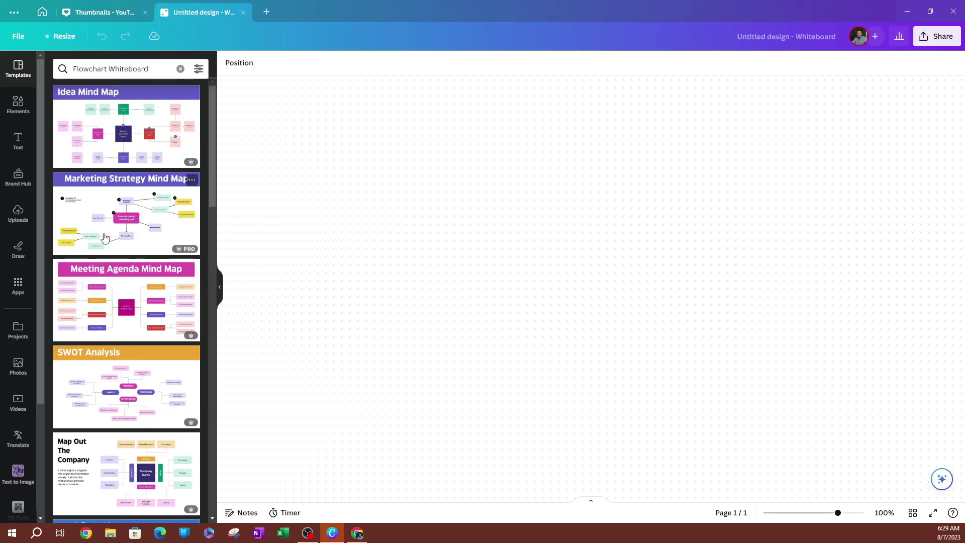
# Apply the Workflow Diagram template from the Templates panel to the empty whiteboard
pyautogui.scroll(-2, 103, 244)
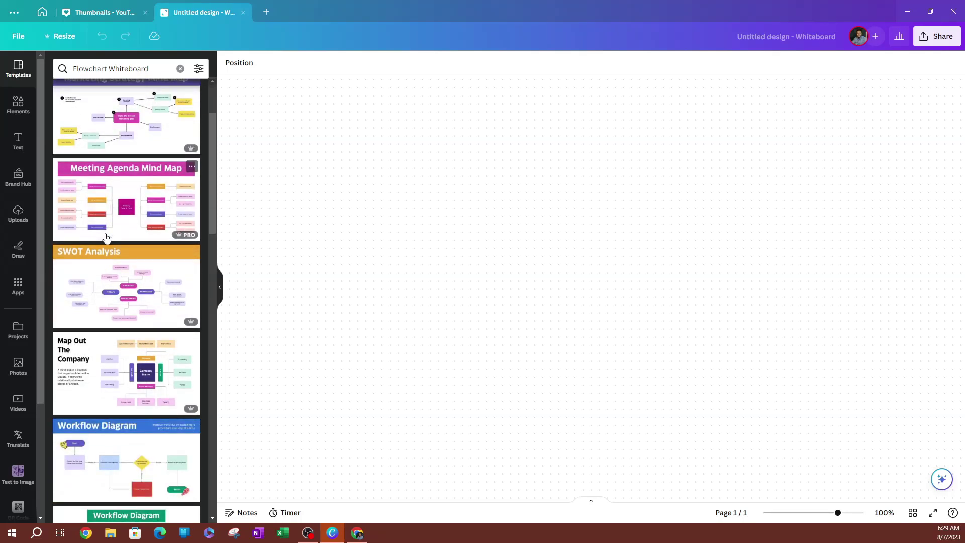
pyautogui.scroll(-2, 107, 237)
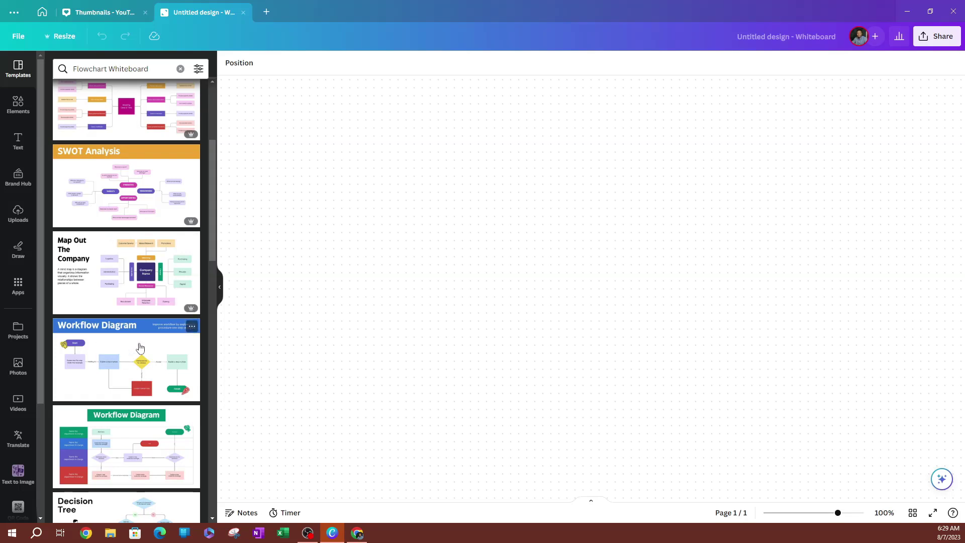
pyautogui.click(139, 341)
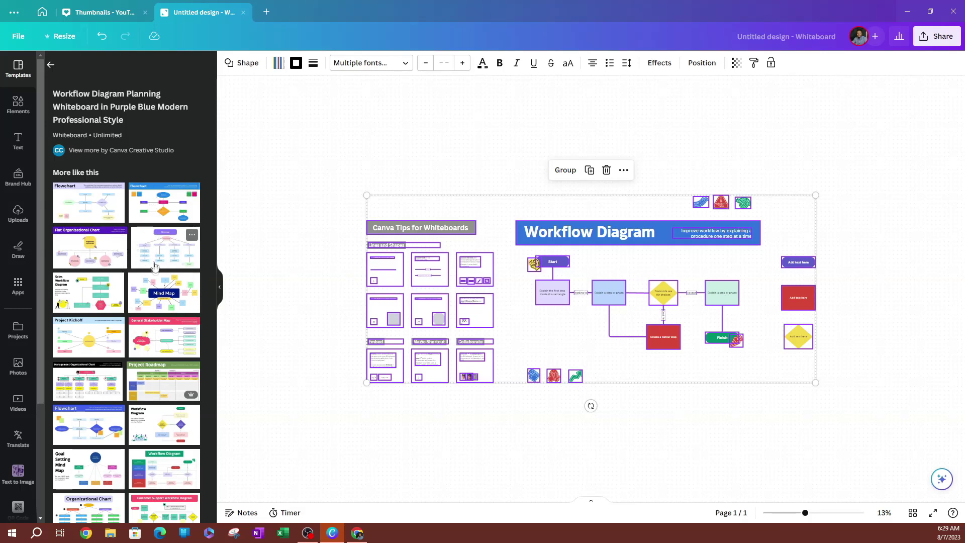
# Browse the Workflow Diagram Planning templates, then select the blue sticker above the diagram
pyautogui.scroll(-1, 154, 272)
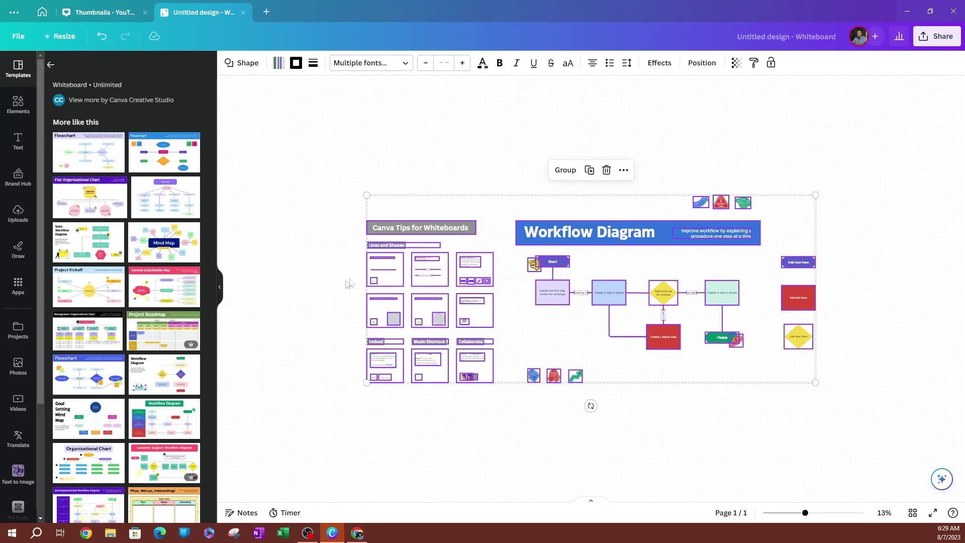
pyautogui.scroll(-4, 151, 280)
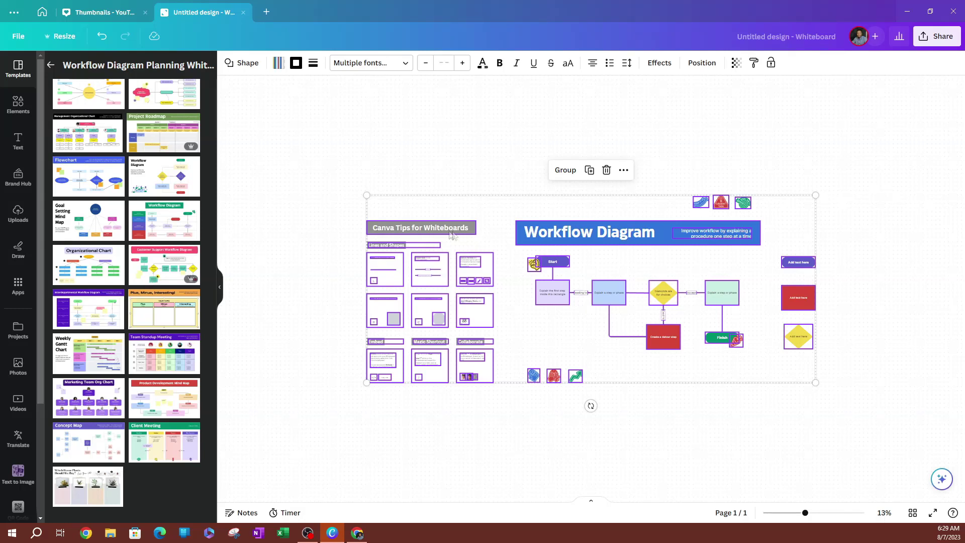
pyautogui.scroll(2, 610, 251)
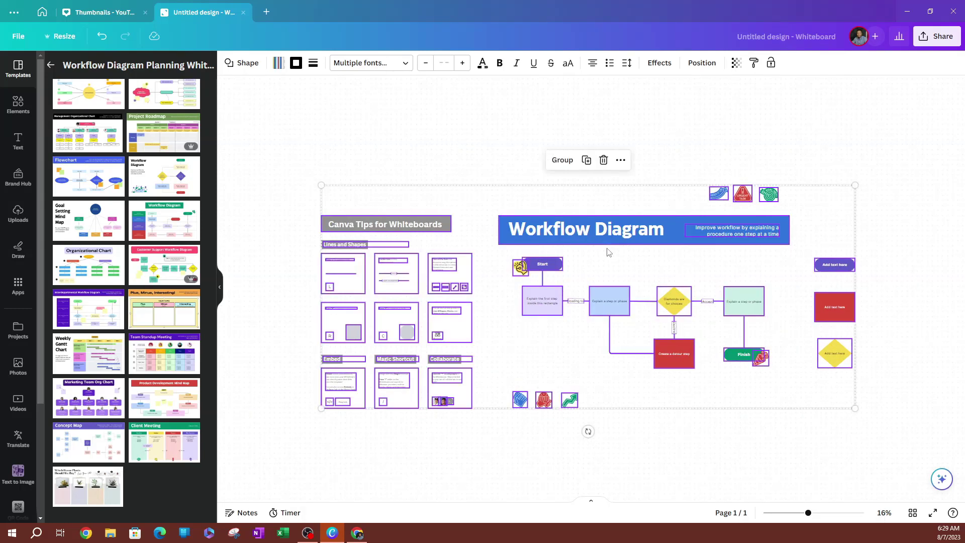
pyautogui.scroll(-2, 609, 252)
pyautogui.scroll(1, 605, 250)
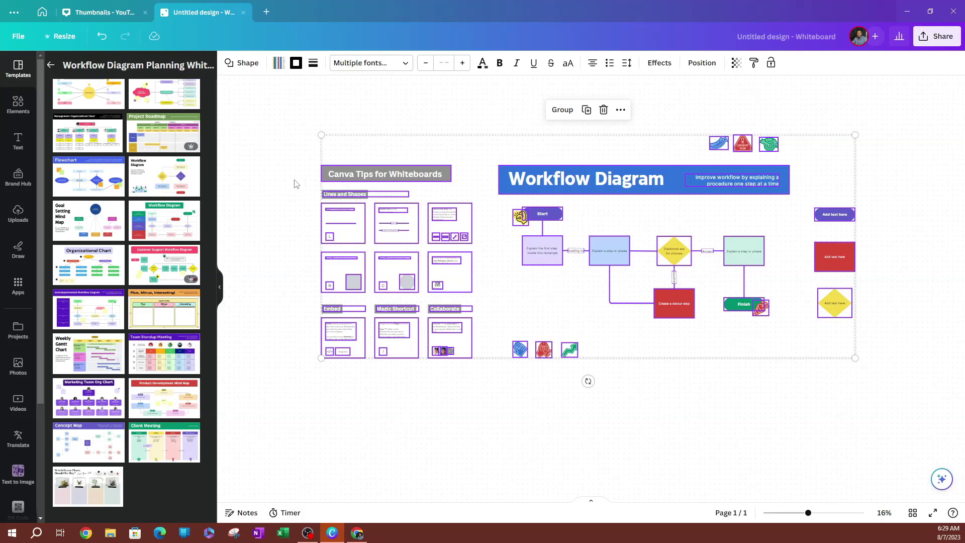
pyautogui.click(647, 150)
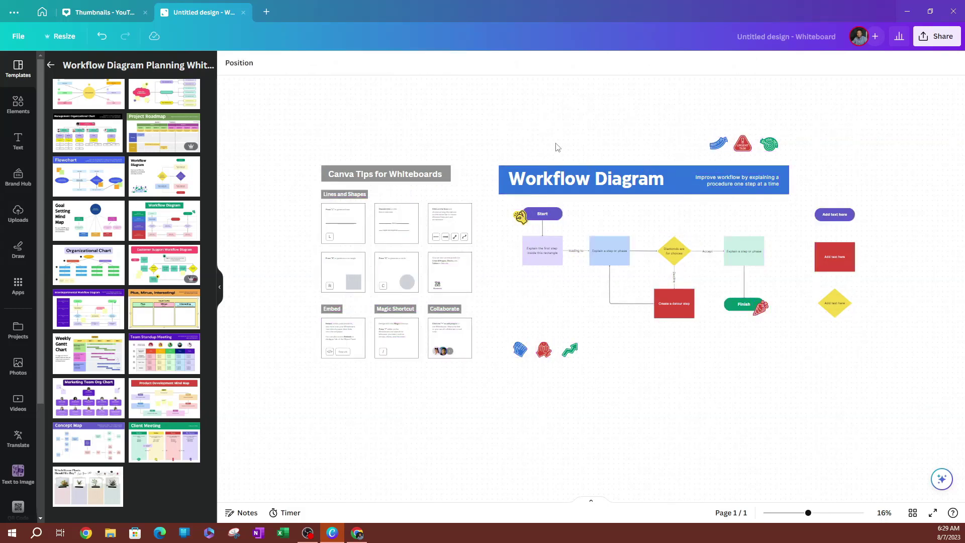
pyautogui.click(714, 146)
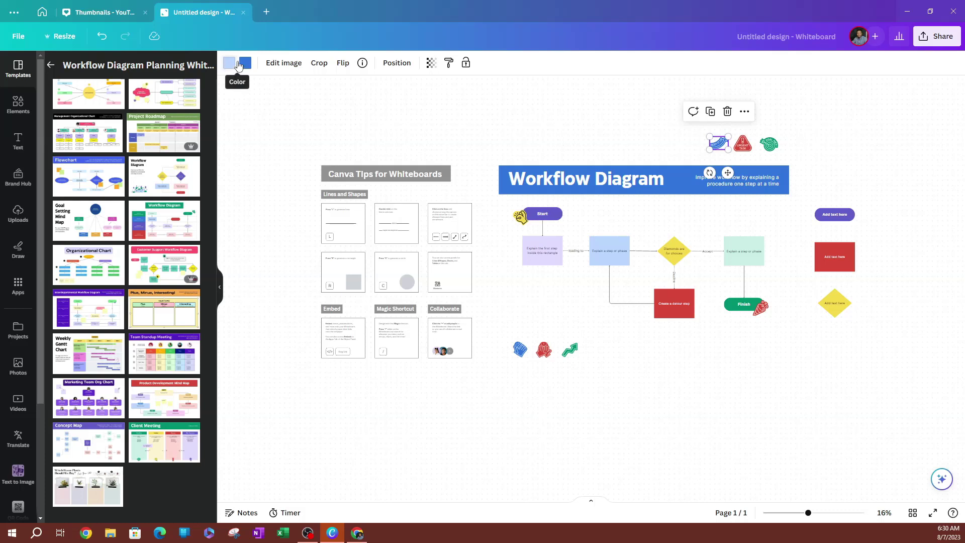
# Open and close the sticker's image effects, show its position settings, then select the red sticker
pyautogui.click(288, 64)
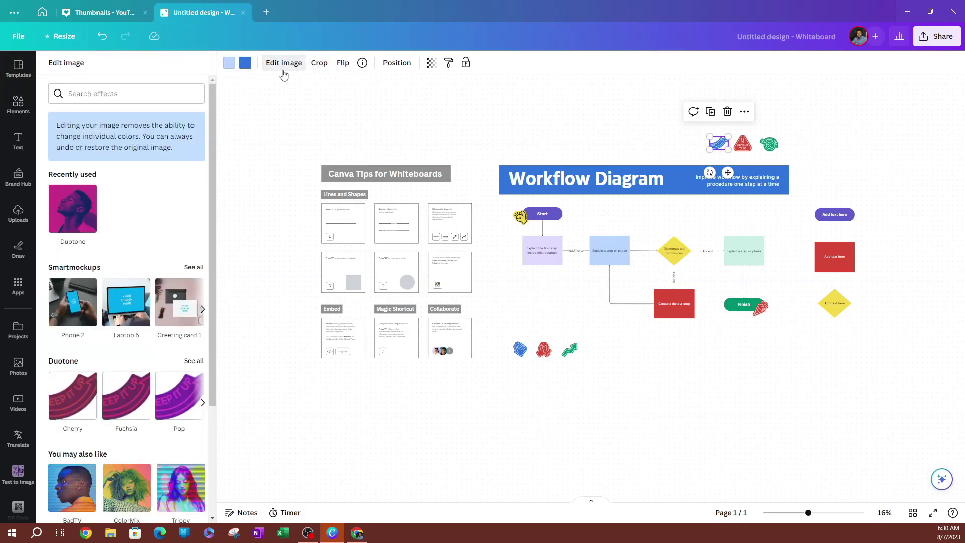
pyautogui.click(322, 64)
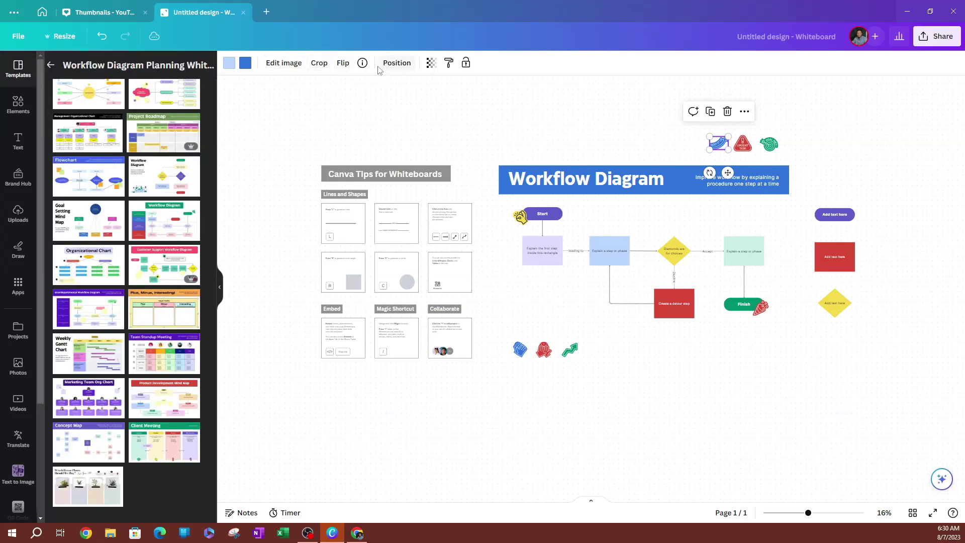
pyautogui.click(381, 67)
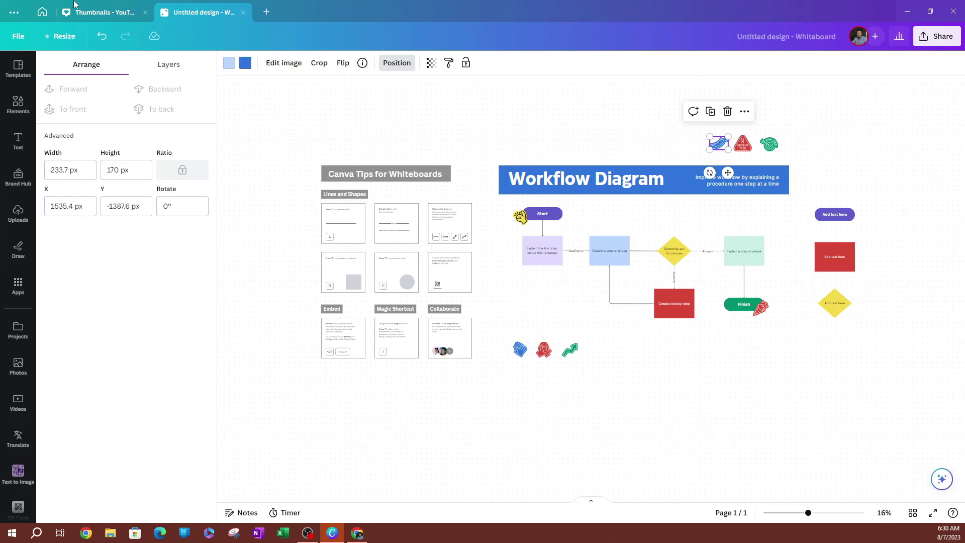
pyautogui.click(737, 147)
# Deselect the sticker and highlight a word in the Canva Tips for Whiteboards title
pyautogui.press('Escape')
pyautogui.click(395, 181)
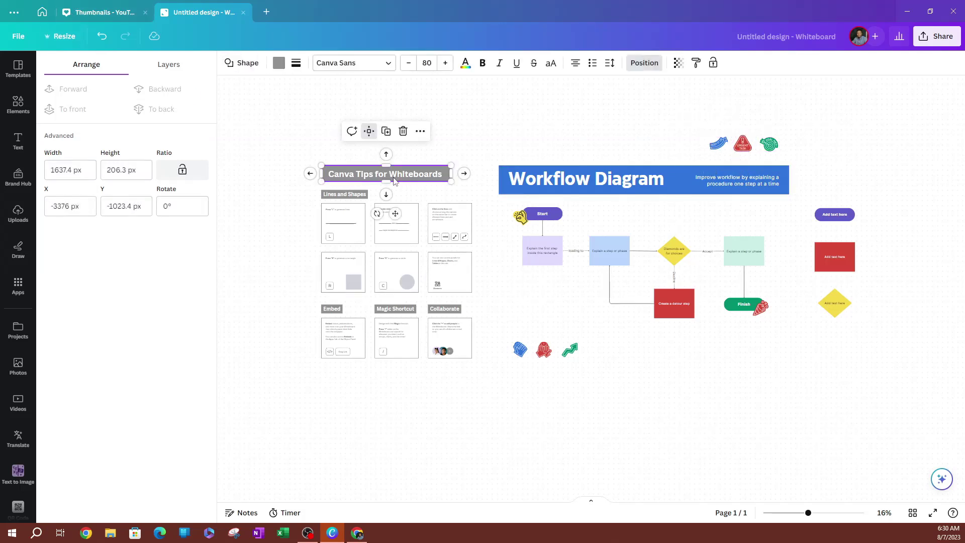
pyautogui.doubleClick(397, 176)
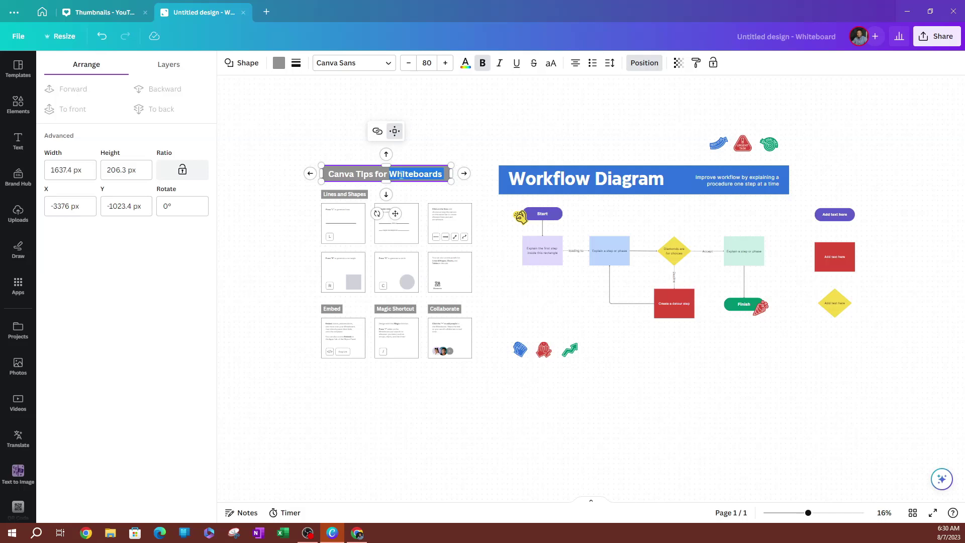
pyautogui.click(430, 174)
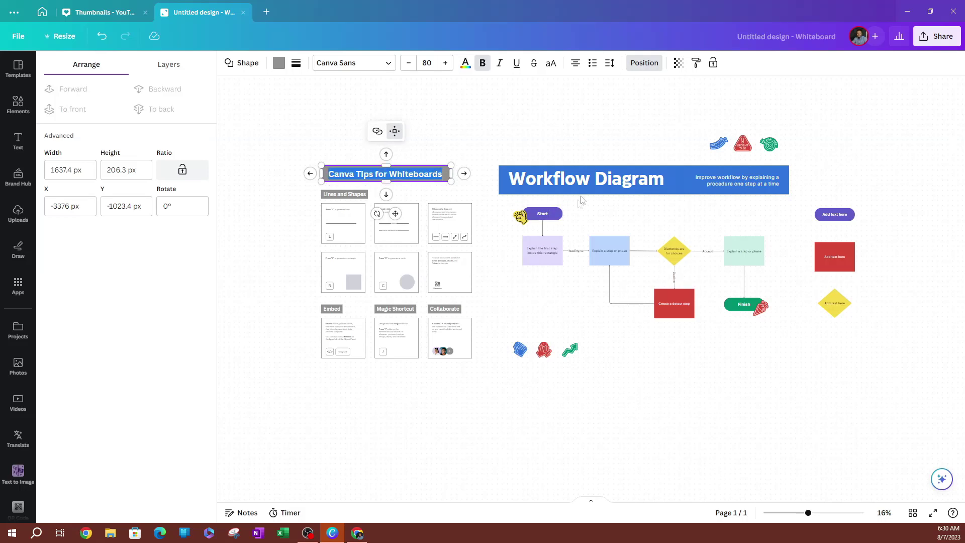
# Nudge the Improve workflow description inside the blue banner, then select the Accept connector
pyautogui.click(619, 181)
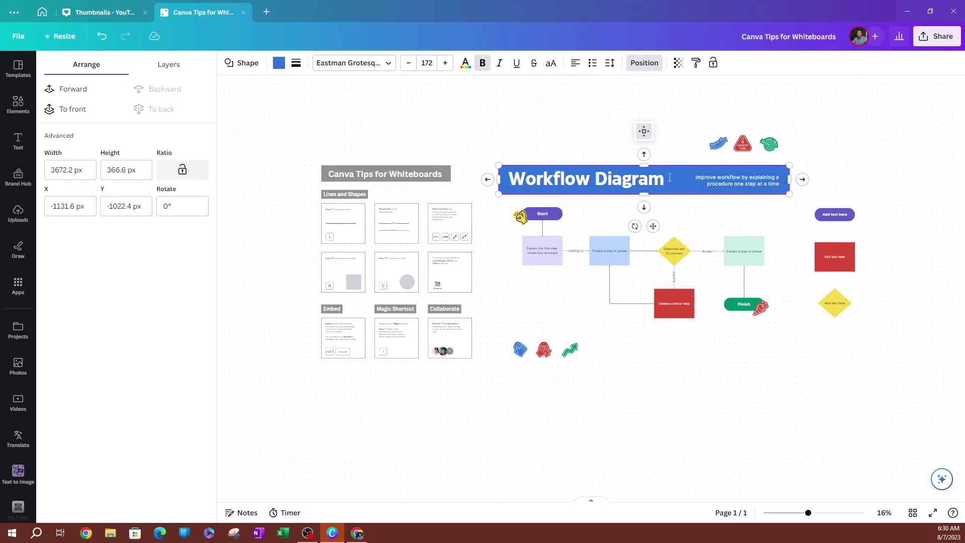
pyautogui.click(743, 184)
pyautogui.click(735, 183)
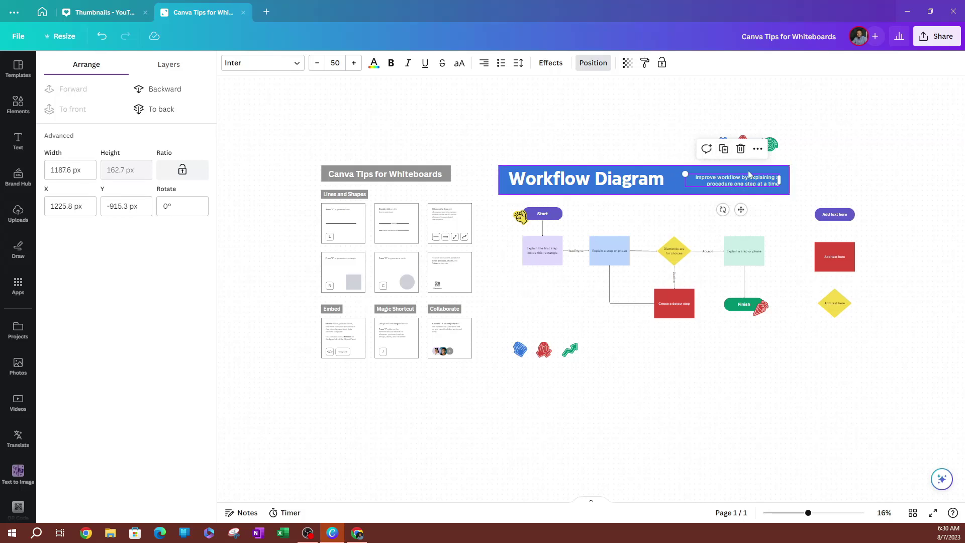
pyautogui.moveTo(725, 184); pyautogui.dragTo(727, 184)
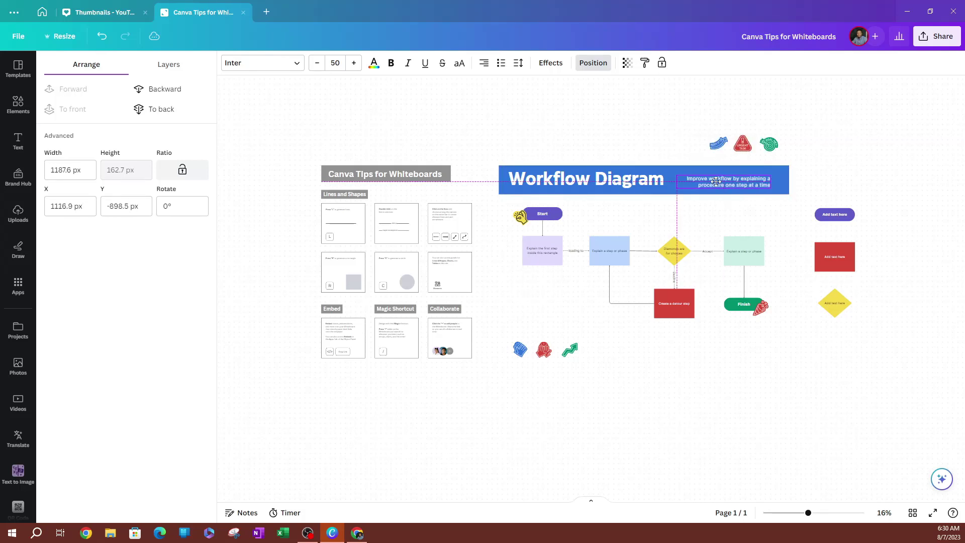
pyautogui.click(705, 251)
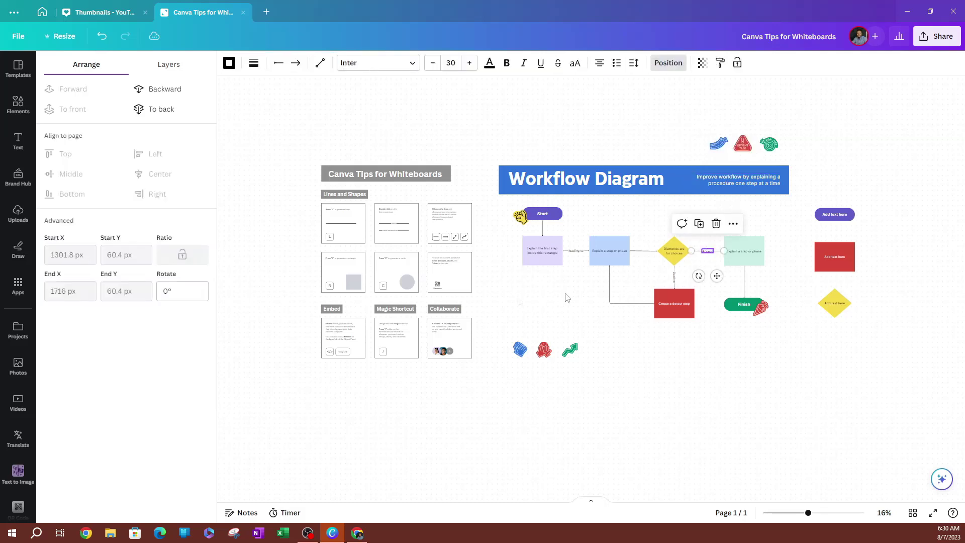
# Zoom into the Lines and Shapes cards and select the Press L text and L key shape
pyautogui.scroll(1, 386, 242)
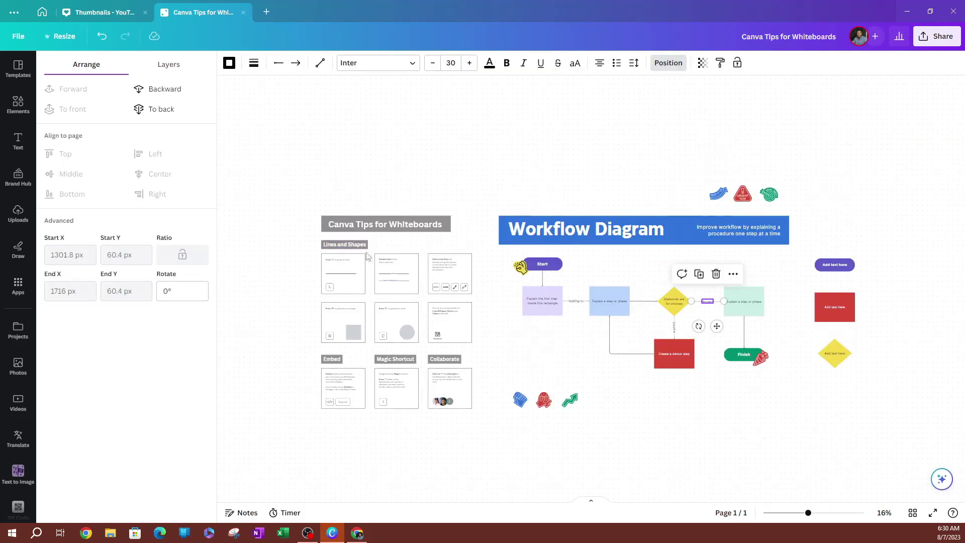
pyautogui.scroll(-1, 386, 243)
pyautogui.scroll(2, 340, 227)
pyautogui.scroll(4, 340, 226)
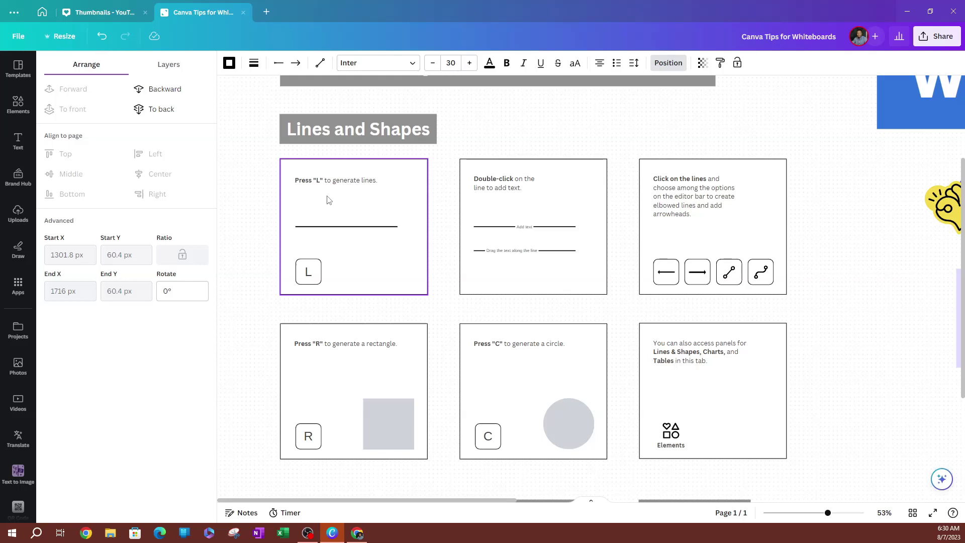
pyautogui.click(352, 181)
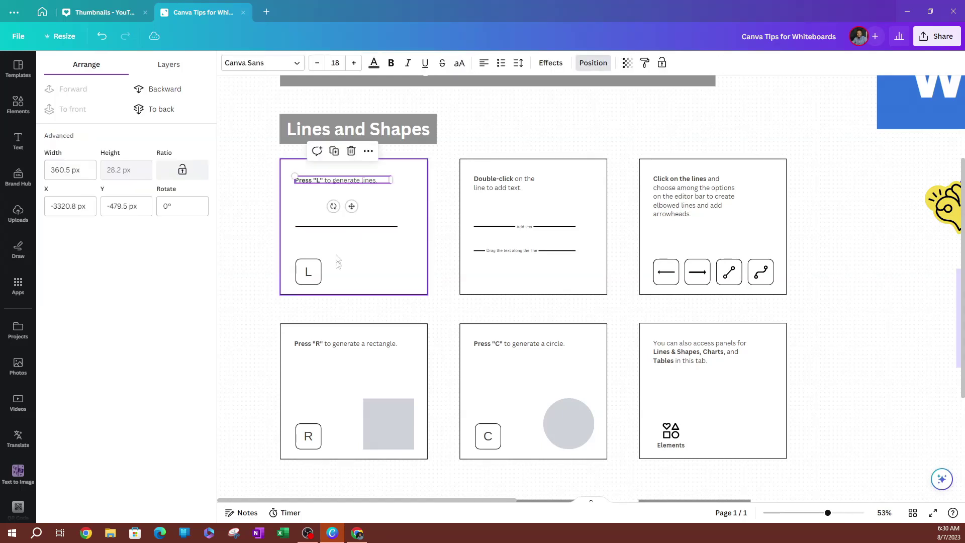
pyautogui.click(312, 269)
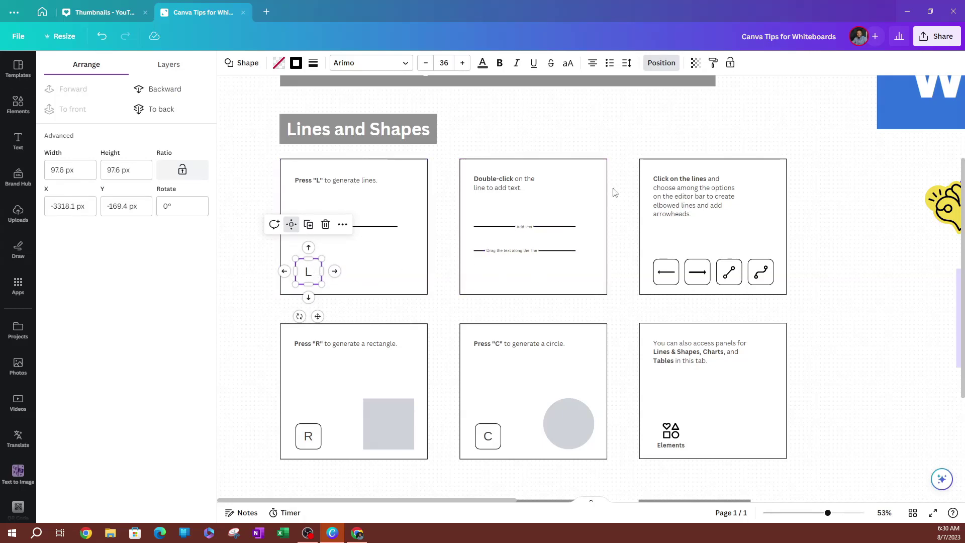
# Select the Double-click card, shift the Press C circle card slightly, then return home
pyautogui.click(526, 183)
pyautogui.click(526, 184)
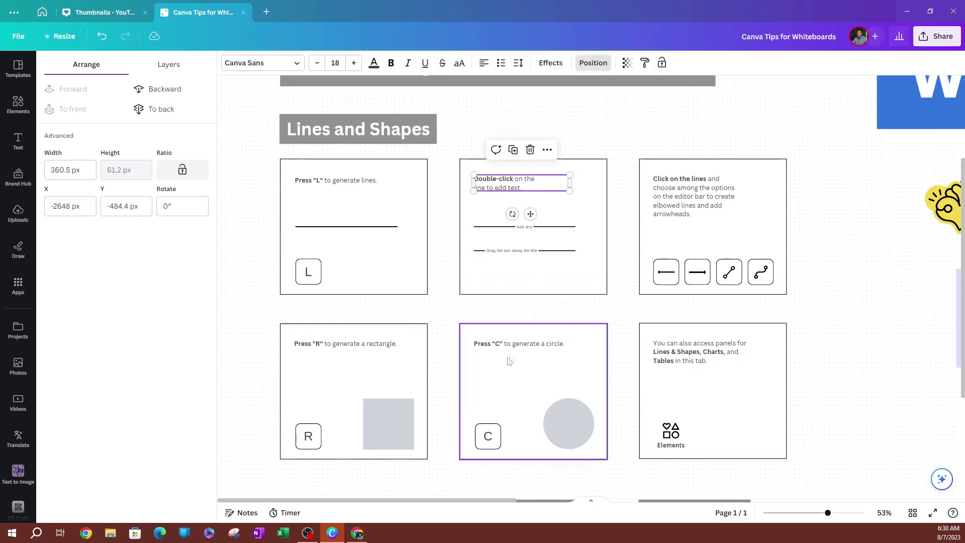
pyautogui.moveTo(559, 333)
pyautogui.mouseDown()
pyautogui.moveTo(531, 333)
pyautogui.moveTo(569, 334)
pyautogui.mouseUp()
pyautogui.click(754, 331)
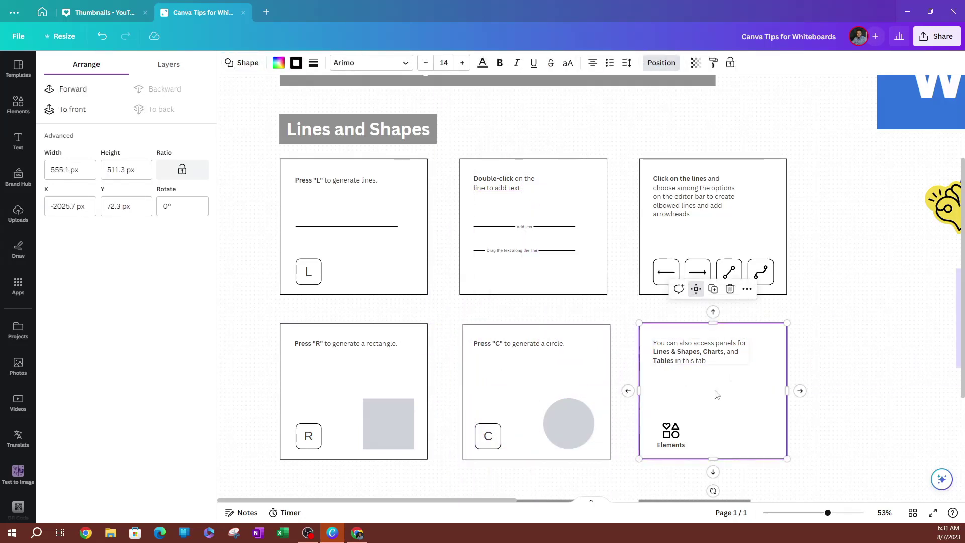
pyautogui.scroll(-5, 723, 387)
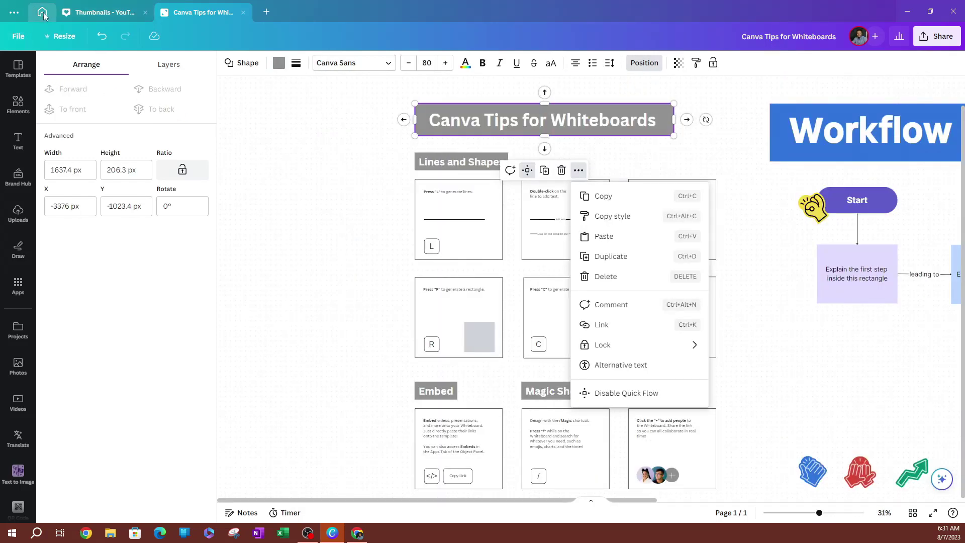
pyautogui.click(43, 13)
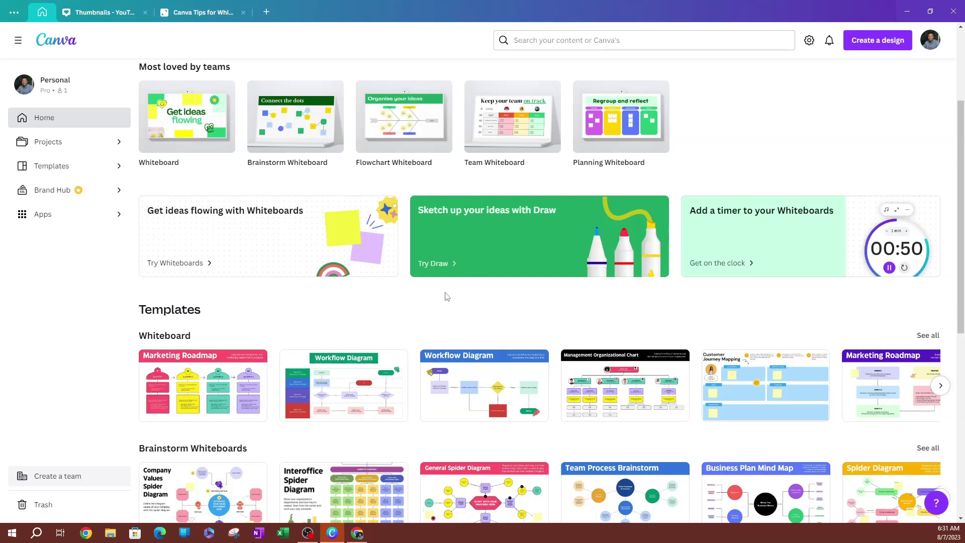
# Scroll to Team Whiteboards and open the Circular Organizational Chart template
pyautogui.scroll(-3, 429, 274)
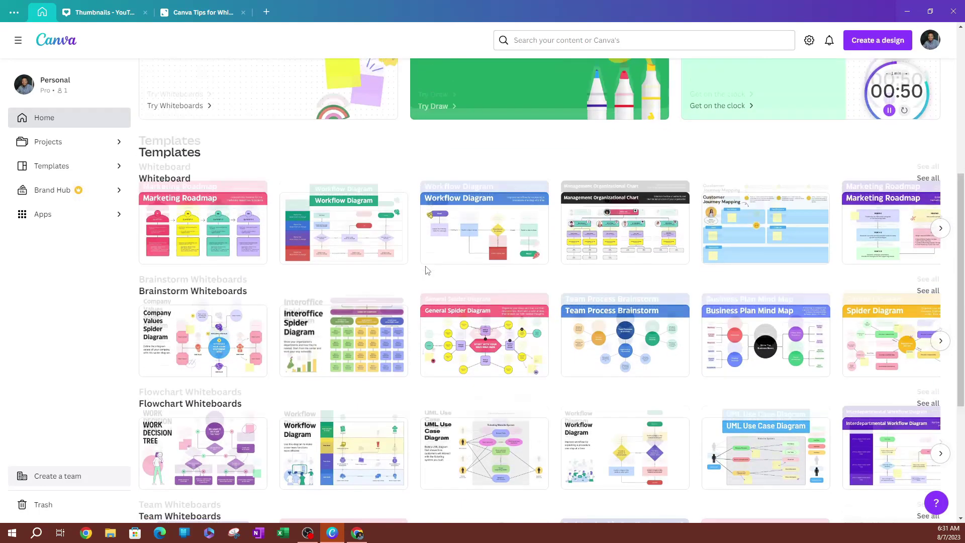
pyautogui.scroll(-3, 427, 271)
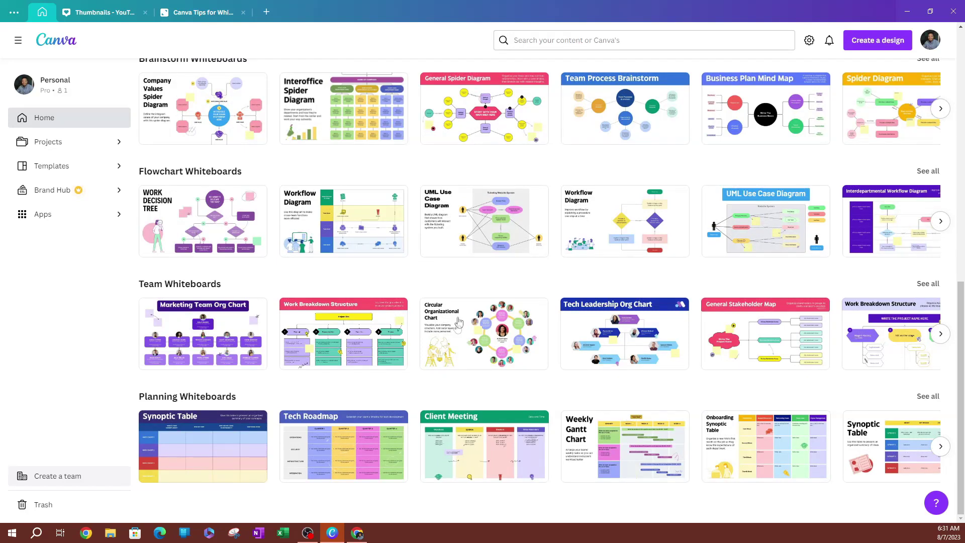
pyautogui.click(491, 342)
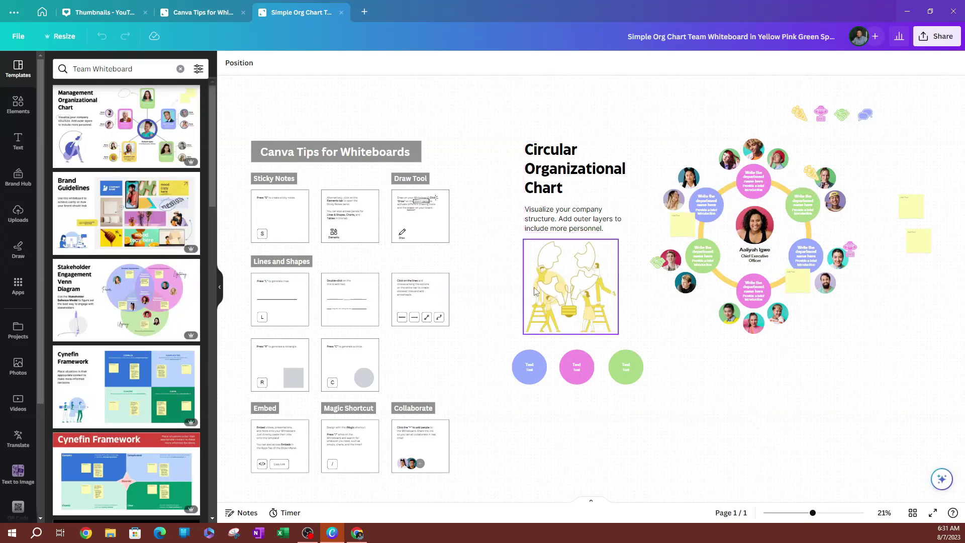
# Select a team member photo in the org chart, then open the Elements panel
pyautogui.scroll(5, 784, 173)
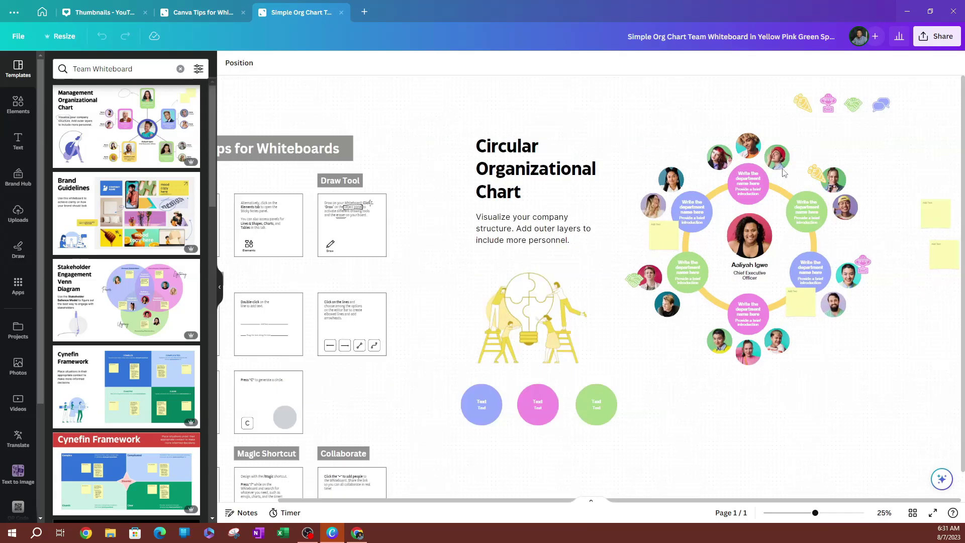
pyautogui.scroll(2, 784, 173)
pyautogui.click(639, 141)
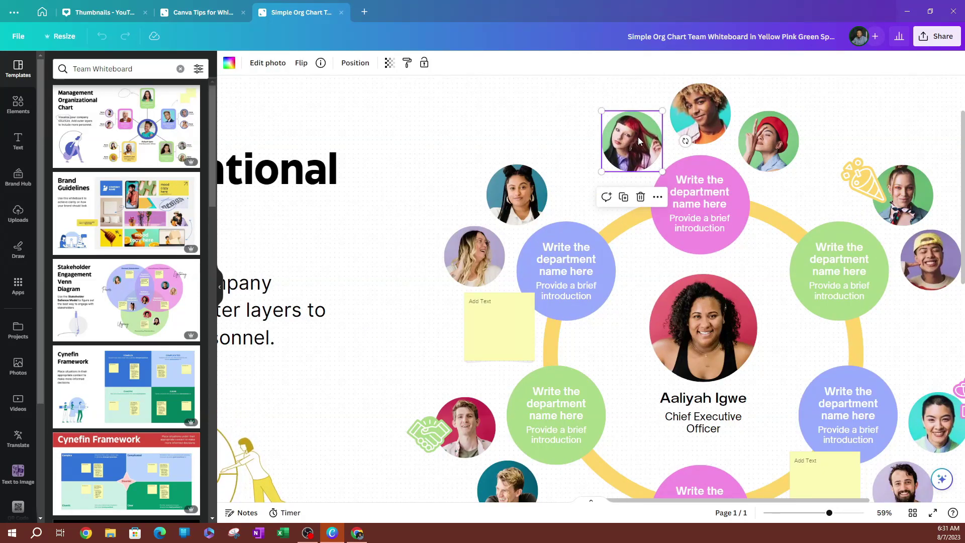
pyautogui.click(19, 105)
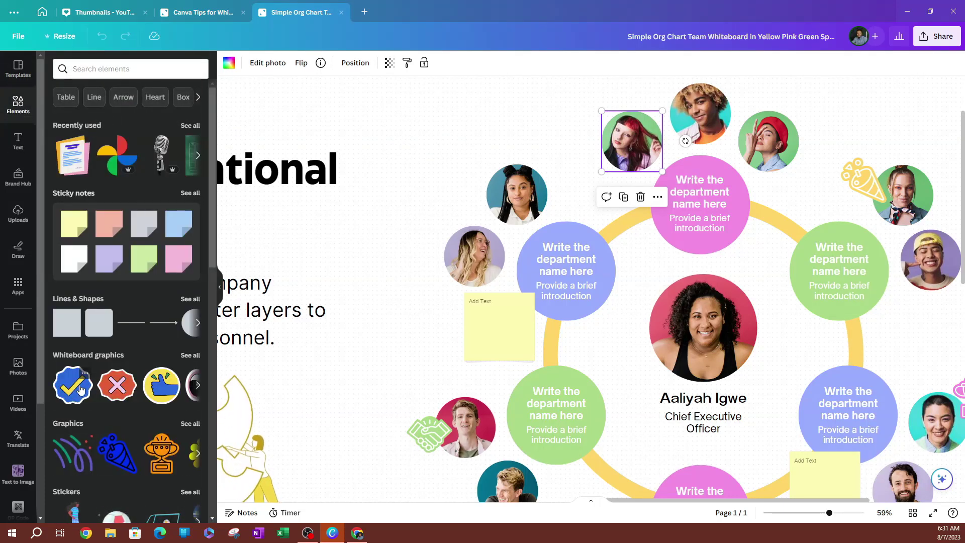
# Drop the blue checkmark graphic onto the top of the org chart and shrink it
pyautogui.scroll(-3, 80, 390)
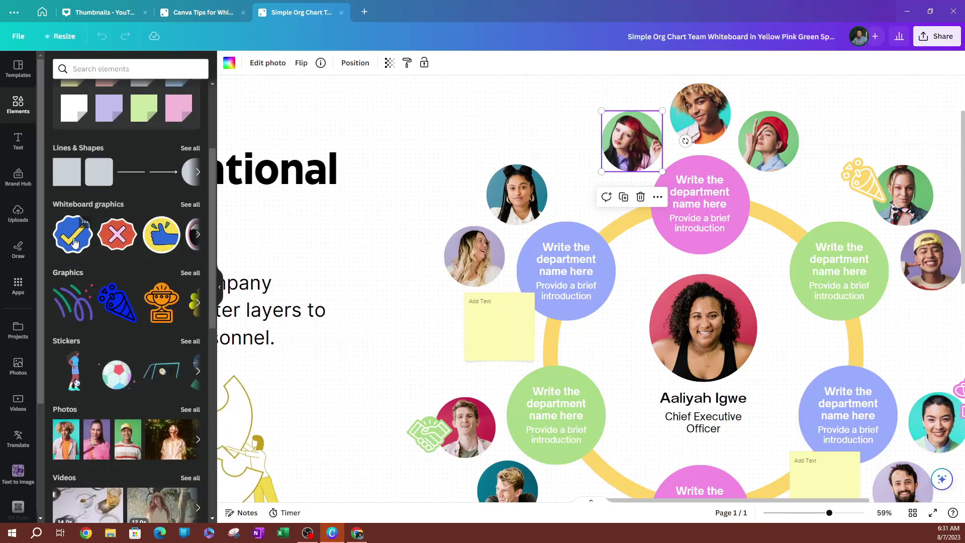
pyautogui.moveTo(74, 240); pyautogui.dragTo(624, 138)
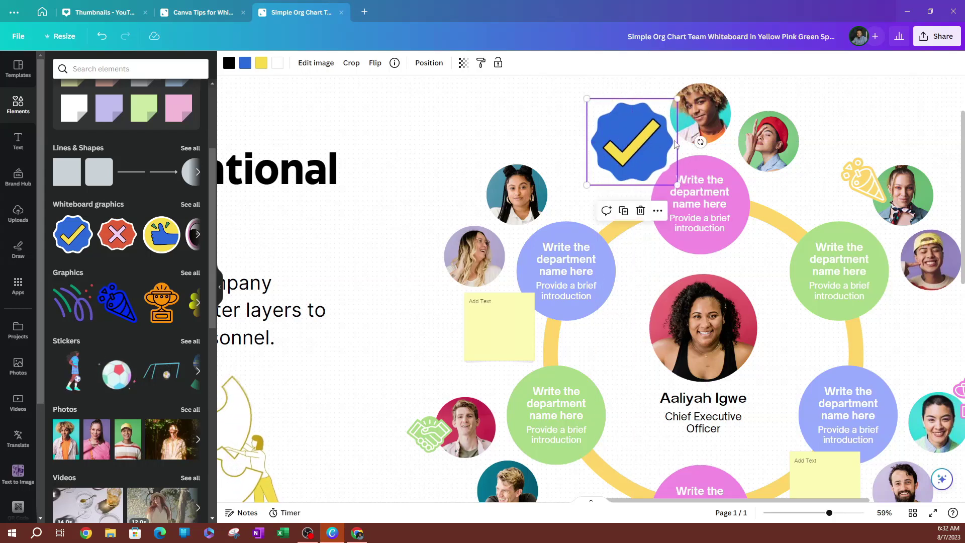
pyautogui.moveTo(676, 99)
pyautogui.mouseDown()
pyautogui.moveTo(648, 120)
pyautogui.moveTo(659, 103)
pyautogui.mouseUp()
pyautogui.moveTo(605, 157); pyautogui.dragTo(625, 150)
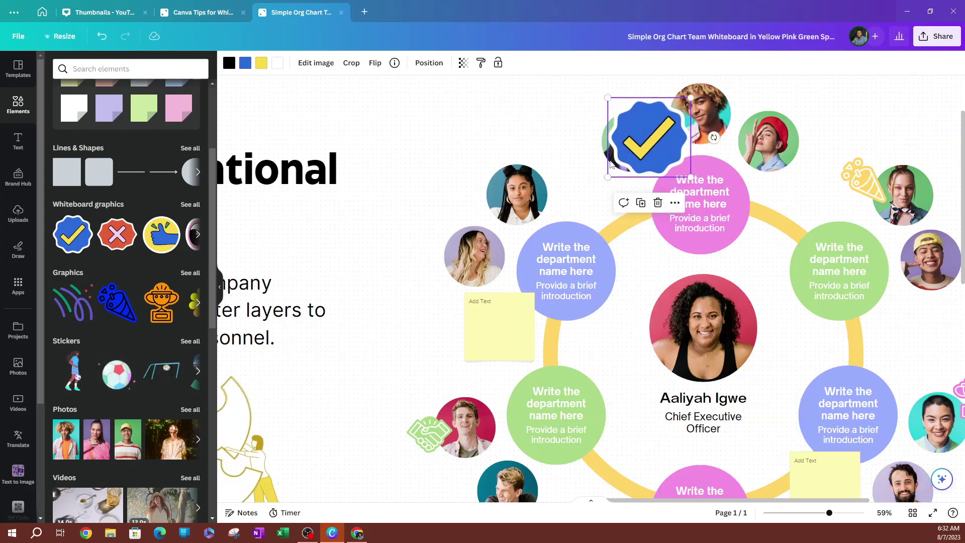
# Move the top photo aside and set the slightly smaller checkmark in its empty frame's spot
pyautogui.click(602, 153)
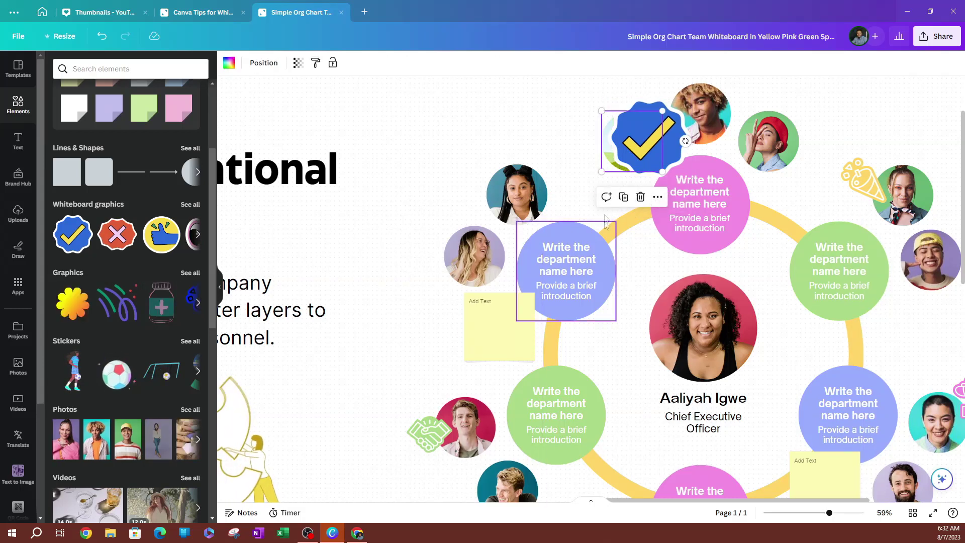
pyautogui.moveTo(653, 141); pyautogui.dragTo(522, 110)
pyautogui.click(650, 163)
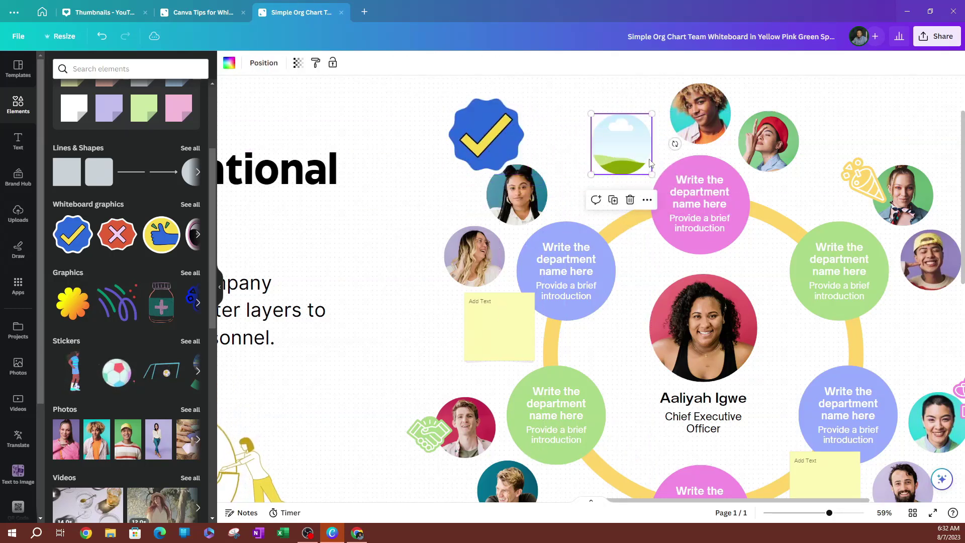
pyautogui.moveTo(486, 135); pyautogui.dragTo(604, 141)
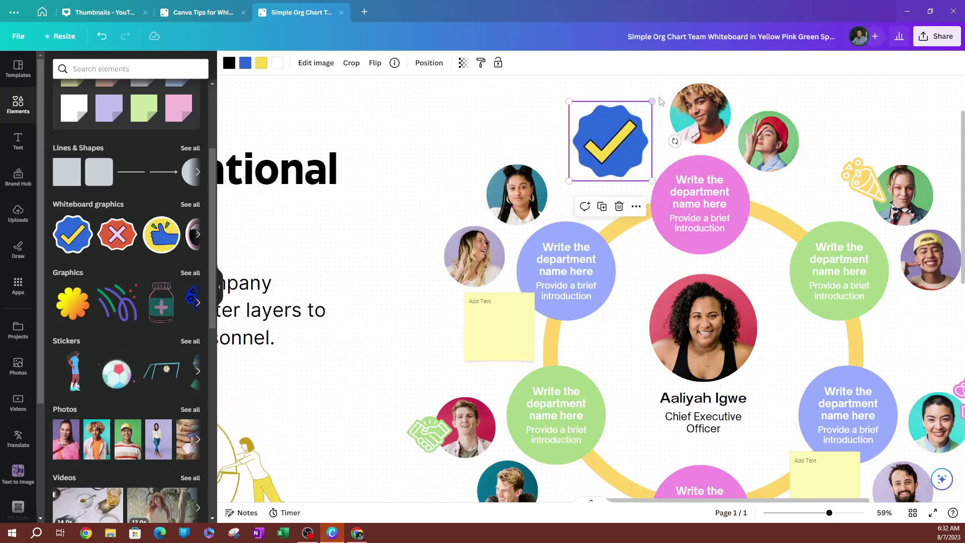
pyautogui.moveTo(652, 101); pyautogui.dragTo(649, 104)
# Open the options for the central chief executive photo, then dismiss them without changes
pyautogui.click(709, 329)
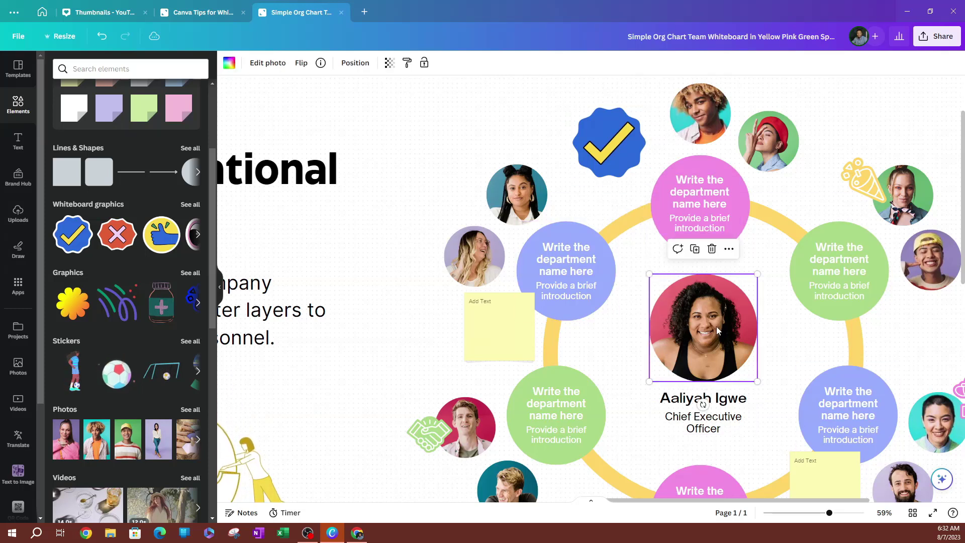
pyautogui.rightClick(701, 330)
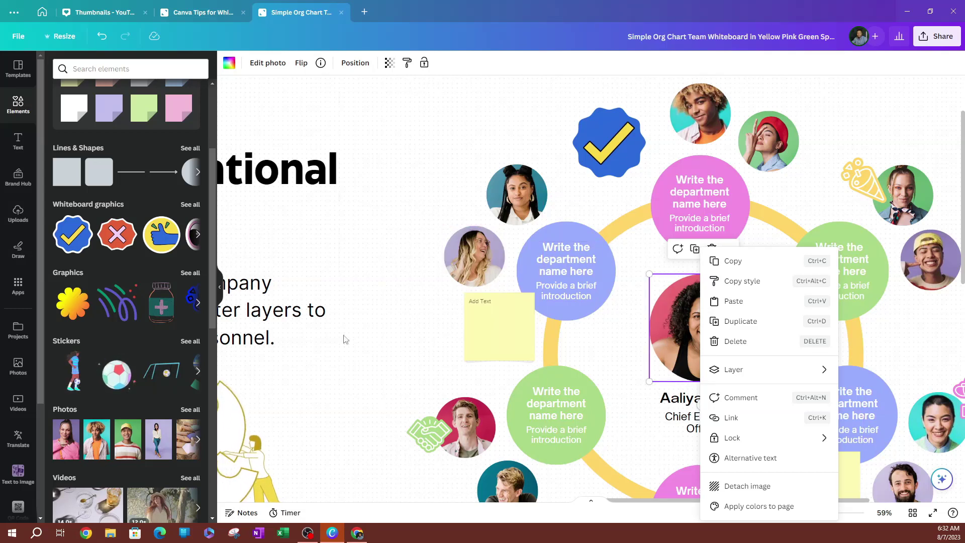
pyautogui.click(457, 384)
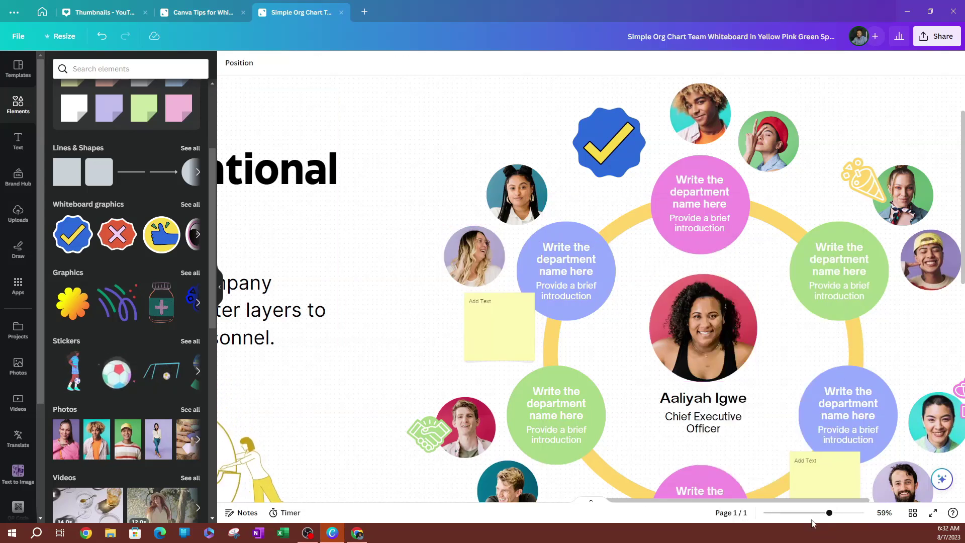
# Zoom out and collapse the elements library to widen the canvas
pyautogui.scroll(-5, 403, 308)
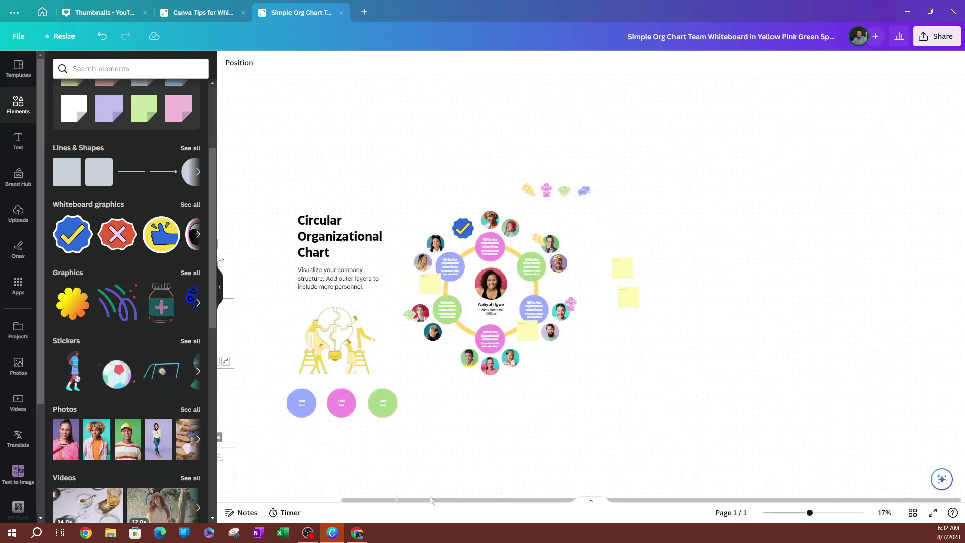
pyautogui.moveTo(269, 322); pyautogui.dragTo(222, 371)
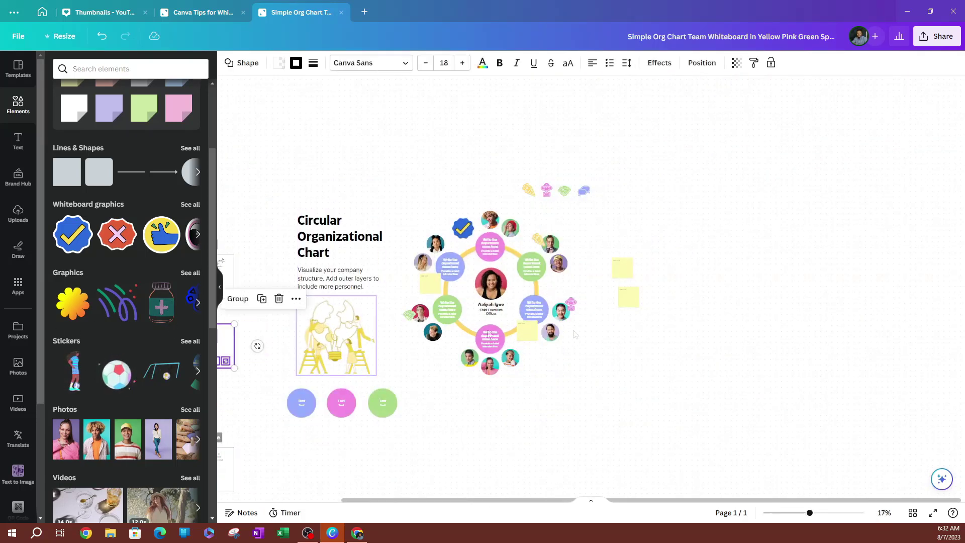
pyautogui.click(220, 287)
pyautogui.moveTo(265, 171); pyautogui.dragTo(541, 161)
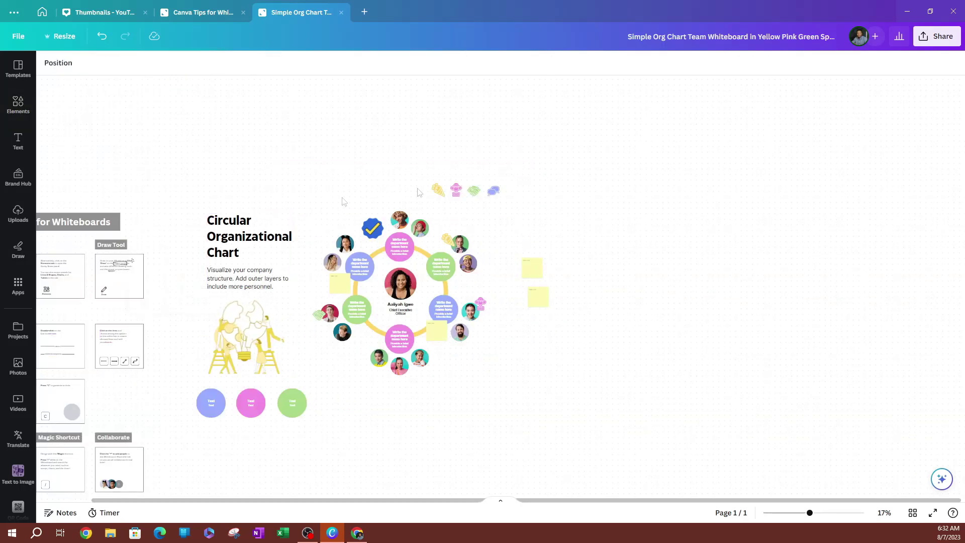
pyautogui.scroll(3, 169, 139)
# Scroll around the whiteboard to view the tips section beside the chart, then open Share
pyautogui.click(169, 131)
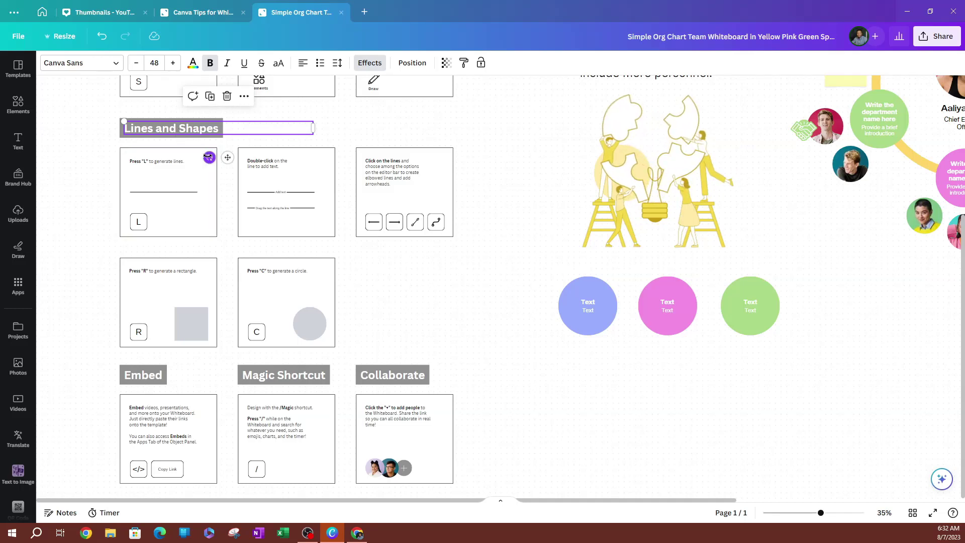
pyautogui.scroll(3, 392, 208)
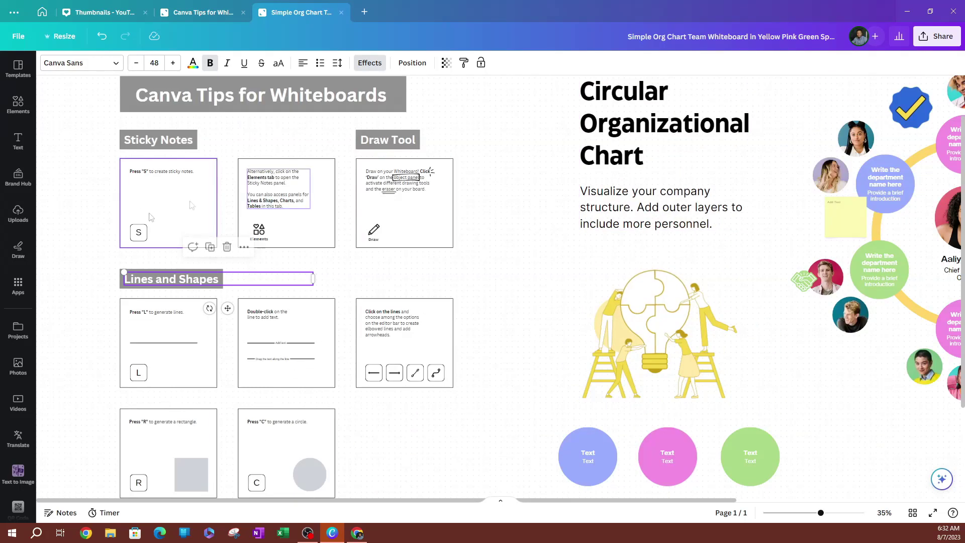
pyautogui.scroll(5, 360, 152)
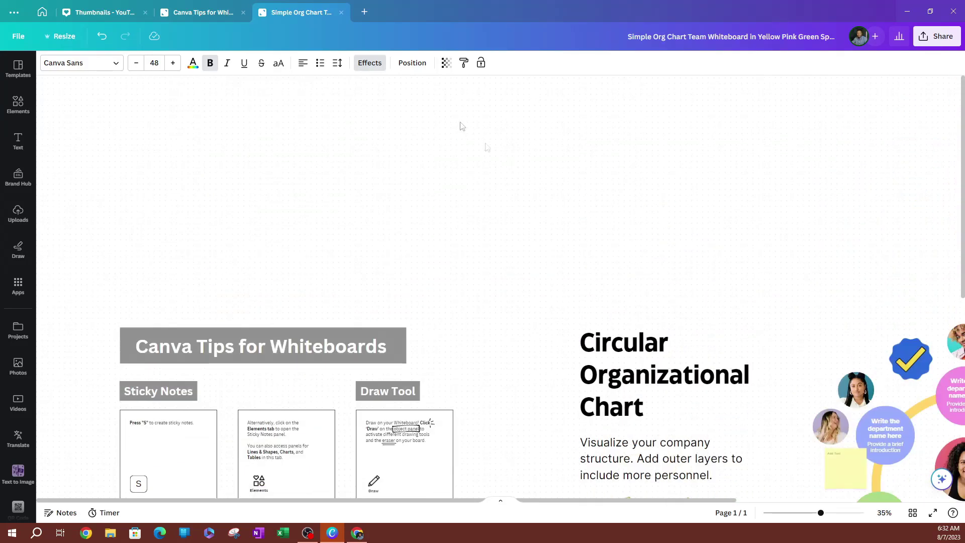
pyautogui.scroll(-12, 443, 121)
pyautogui.keyDown('ctrl'); pyautogui.scroll(-3, 493, 169); pyautogui.keyUp('ctrl')
pyautogui.scroll(4, 494, 170)
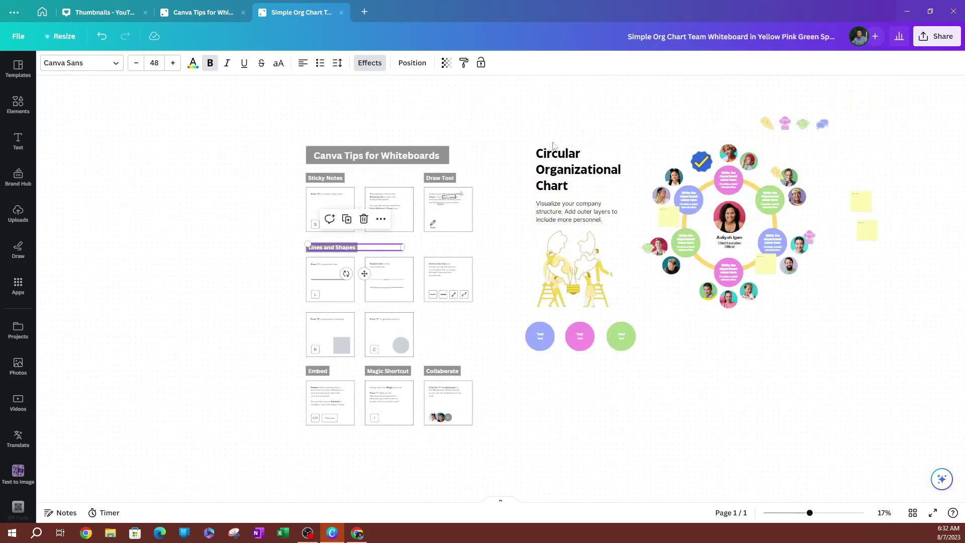
pyautogui.click(927, 36)
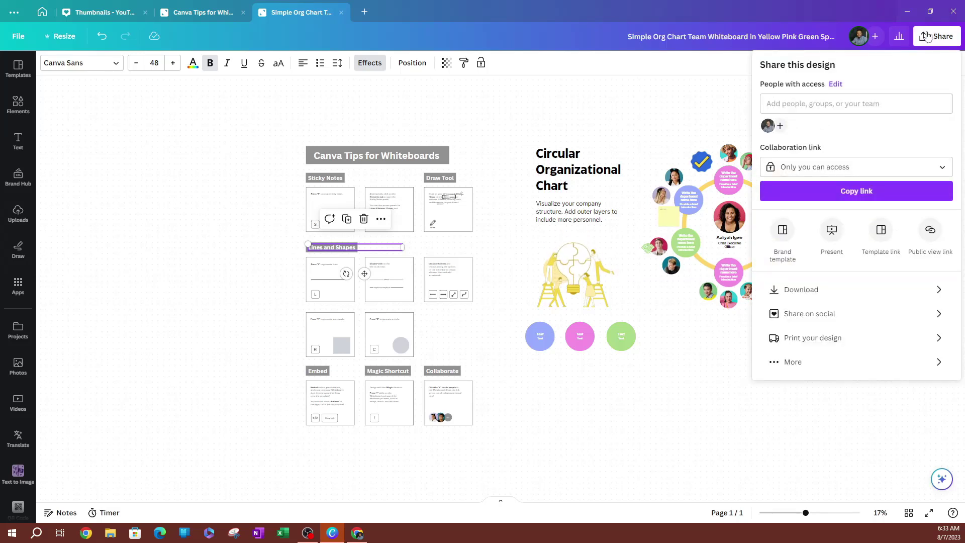
# Download the whiteboard as a 1,920 × 1,080 px PNG file
pyautogui.click(825, 294)
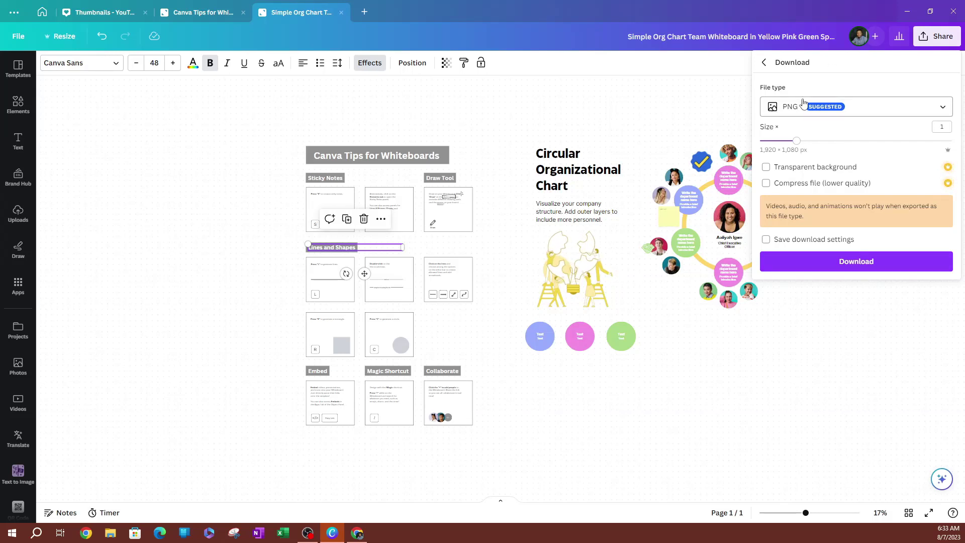
pyautogui.click(916, 110)
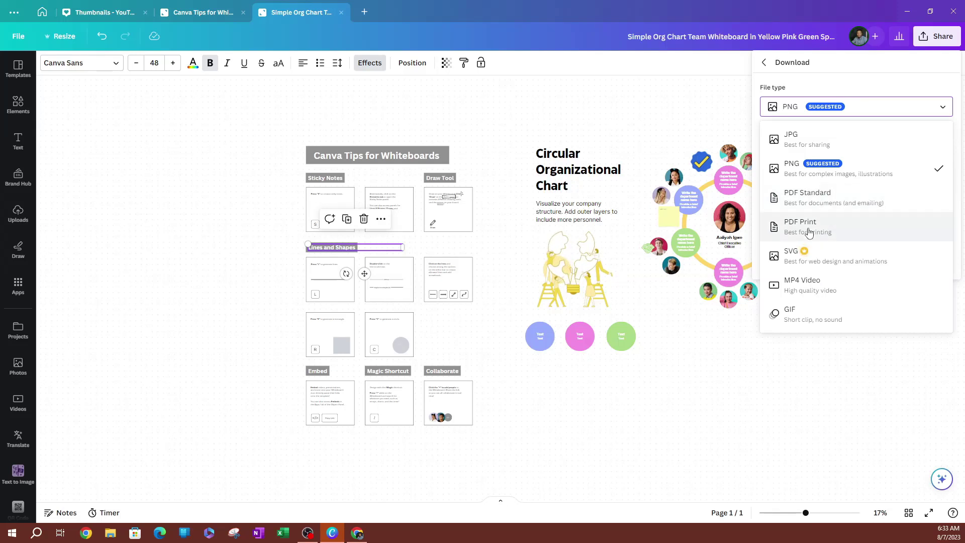
pyautogui.click(814, 86)
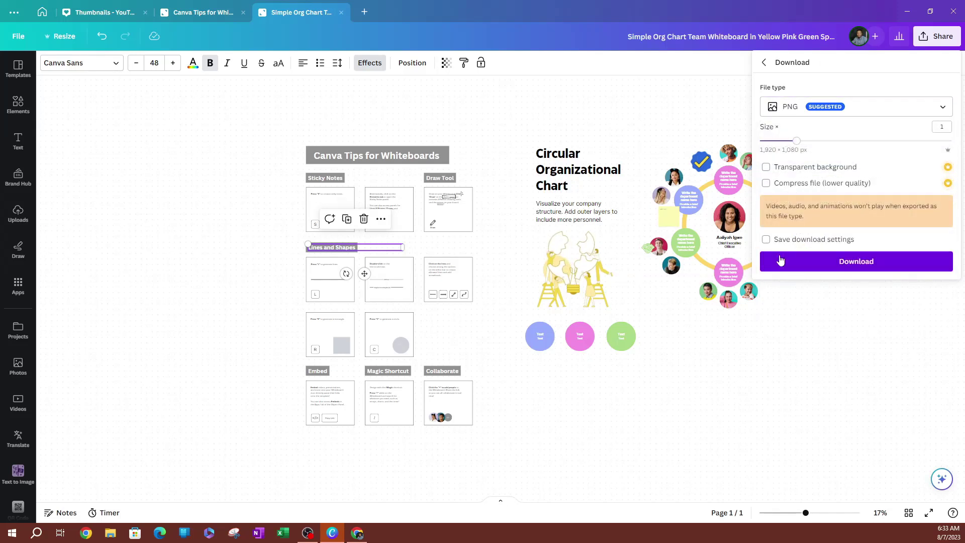
pyautogui.click(187, 119)
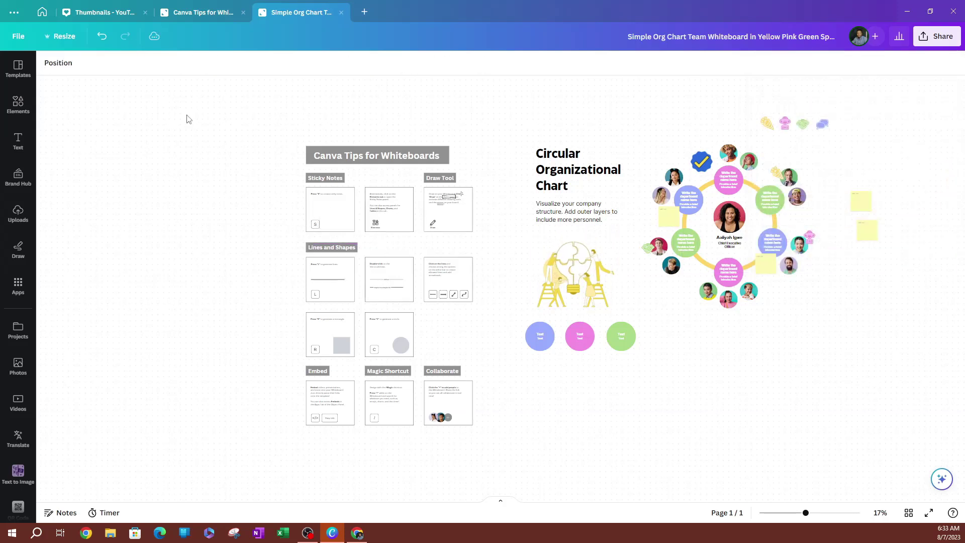